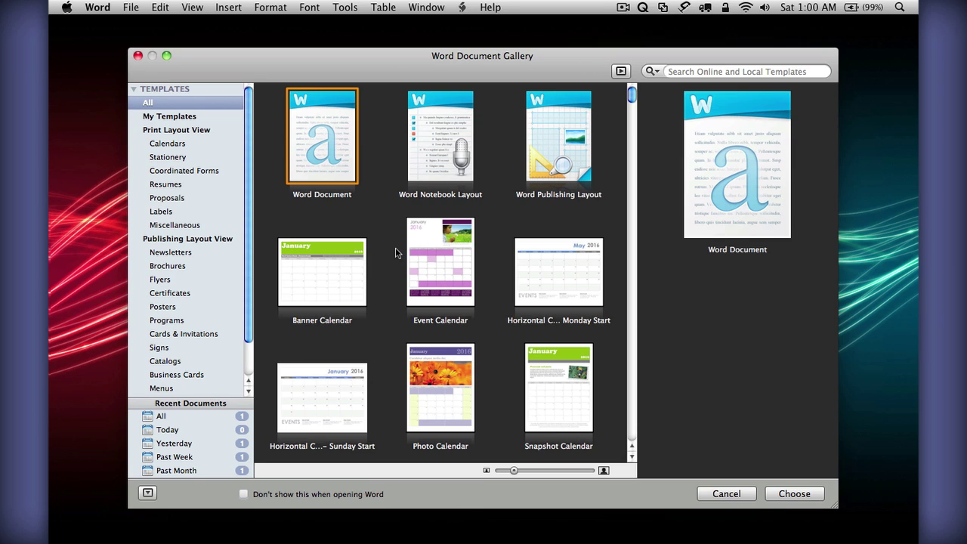
- Browse the Calendars and Online Templates categories, then create a blank Word Document from All
click(182, 144)
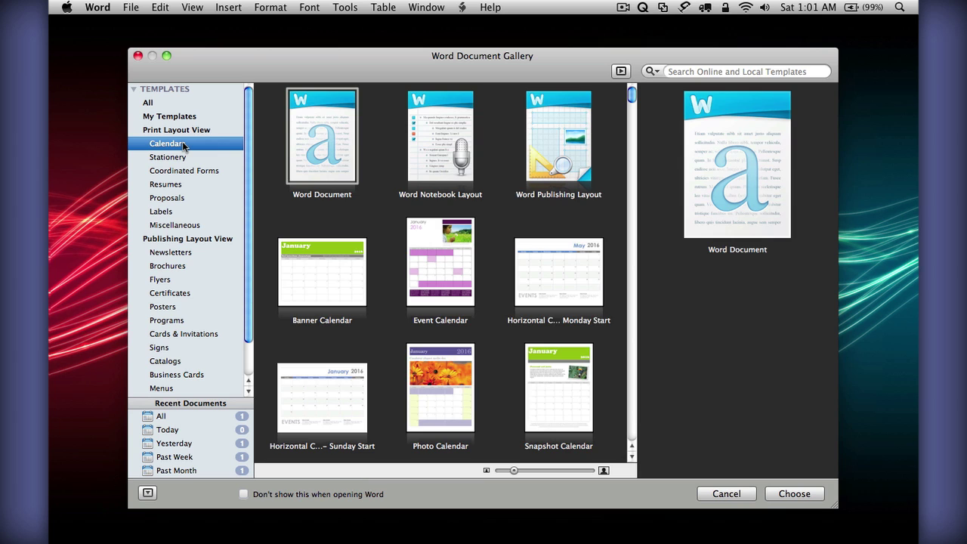
scroll(185, 189, down, 3)
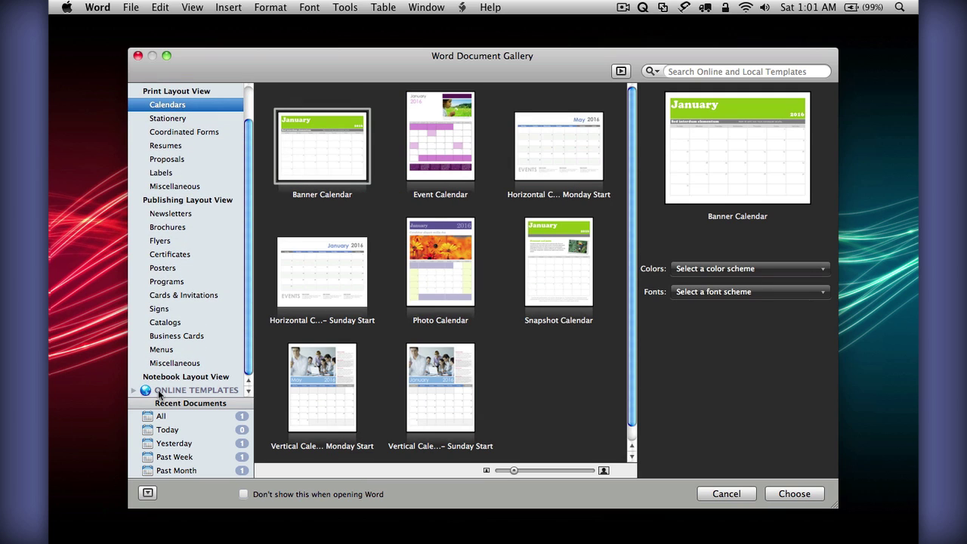
click(133, 390)
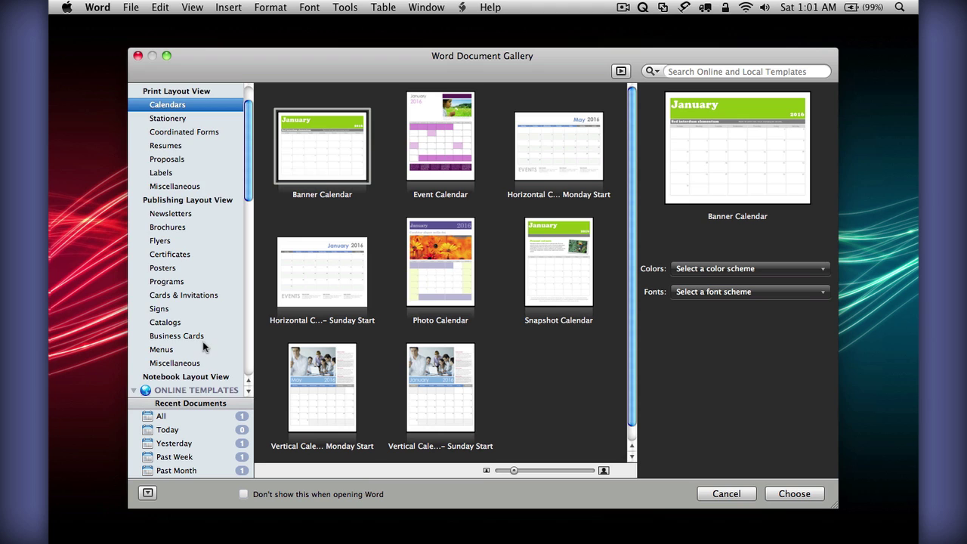
scroll(199, 346, down, 10)
scroll(203, 346, down, 5)
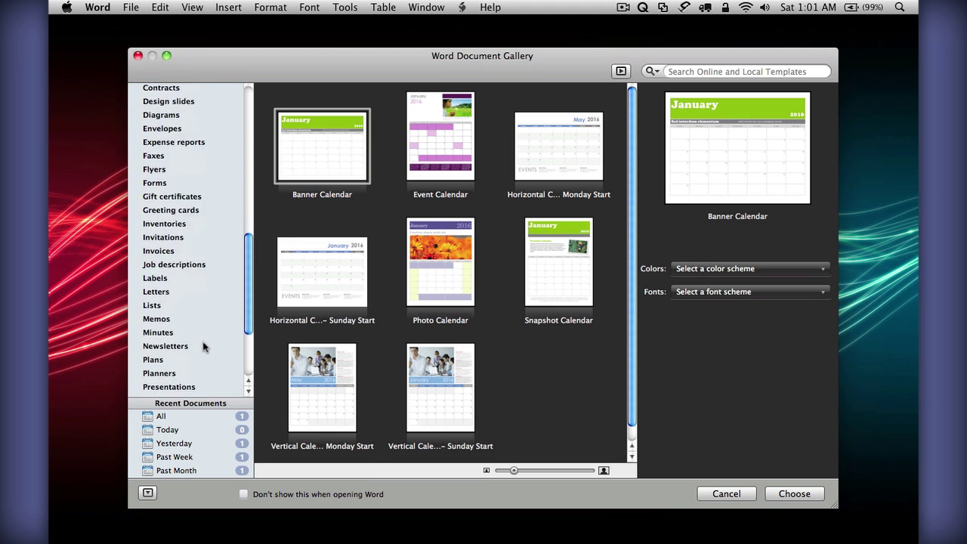
scroll(203, 346, up, 10)
scroll(203, 346, up, 3)
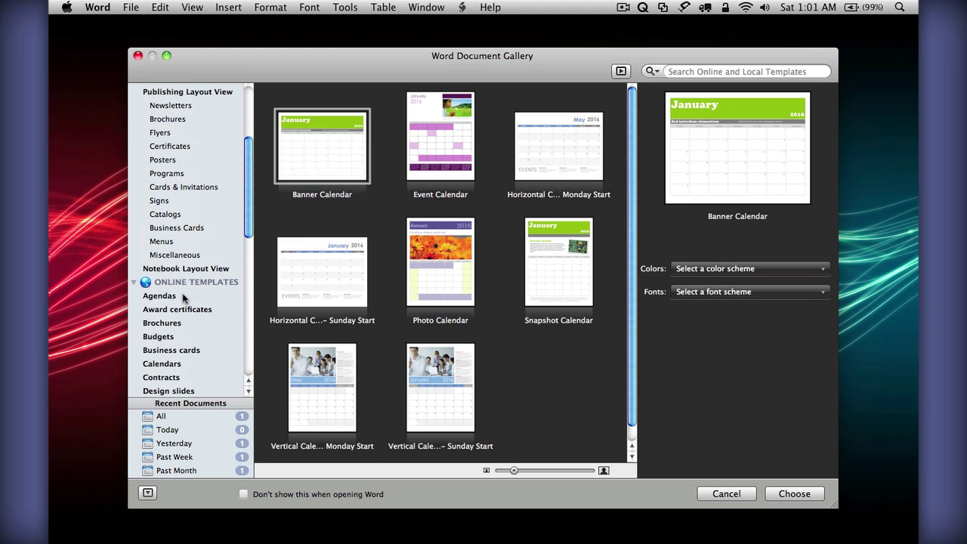
scroll(137, 281, up, 5)
scroll(175, 313, up, 2)
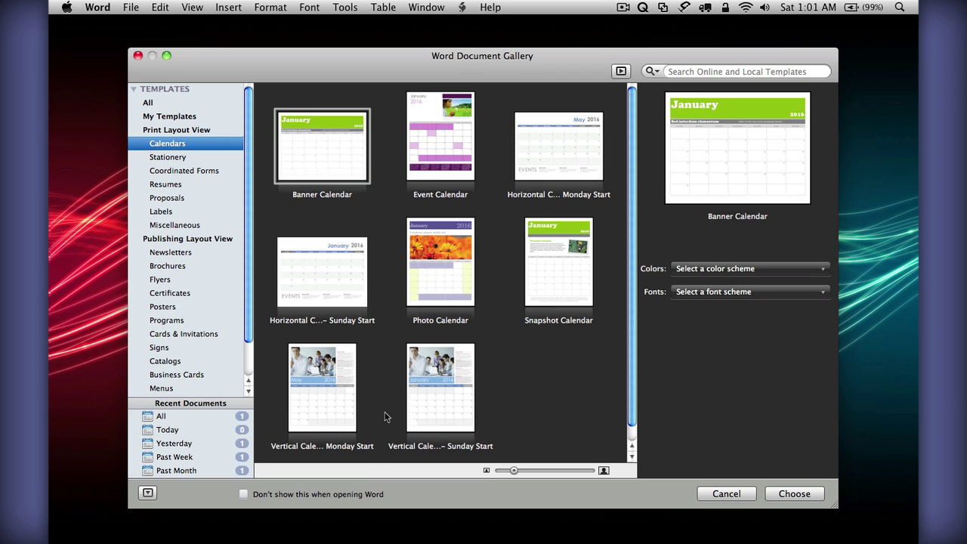
click(179, 102)
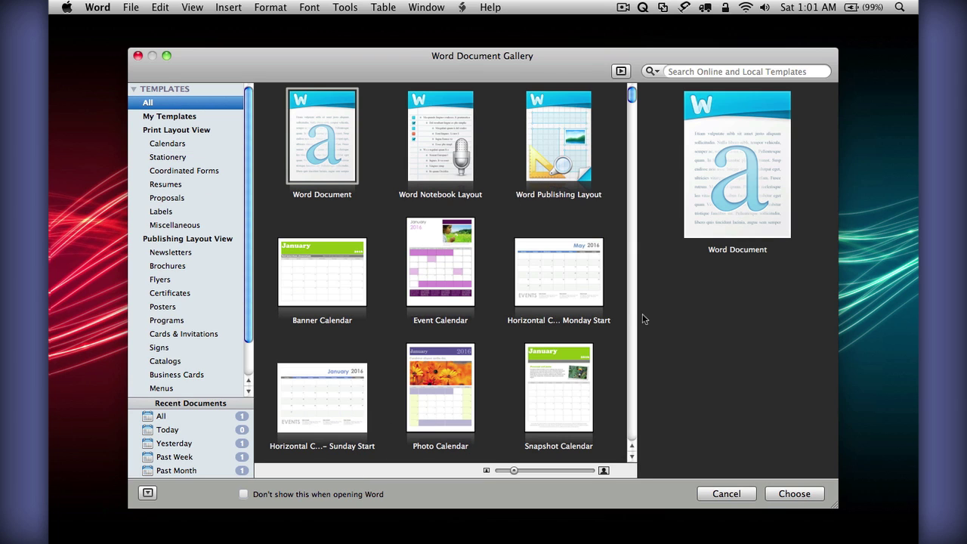
click(799, 492)
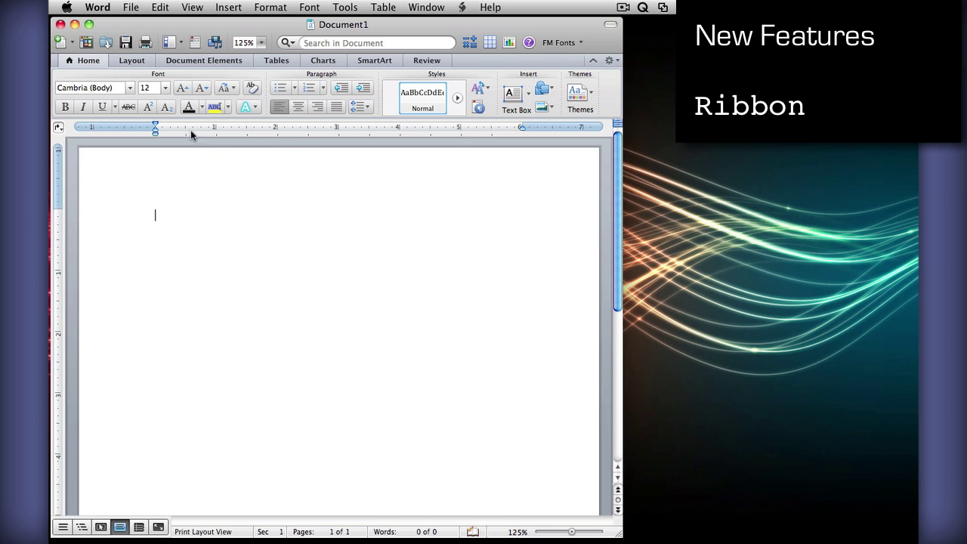
click(132, 61)
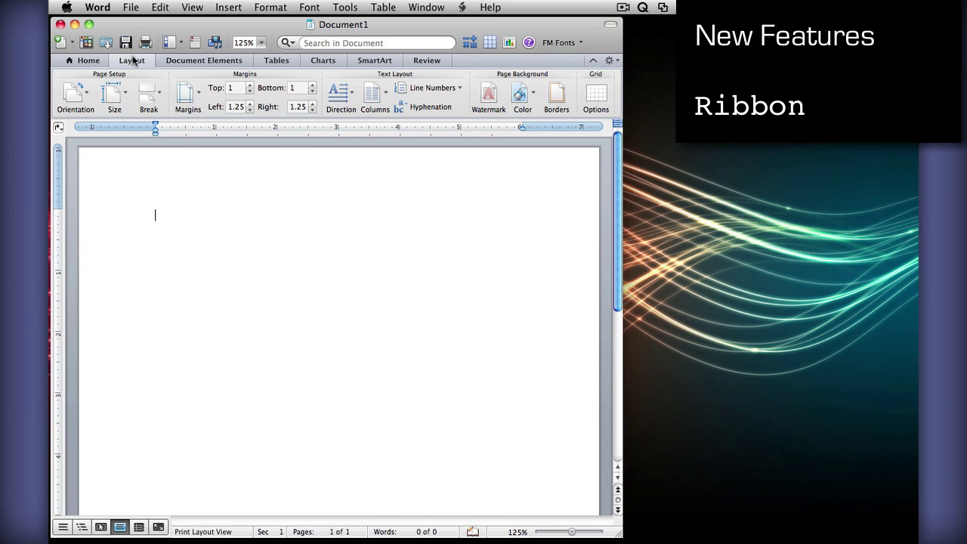
click(191, 61)
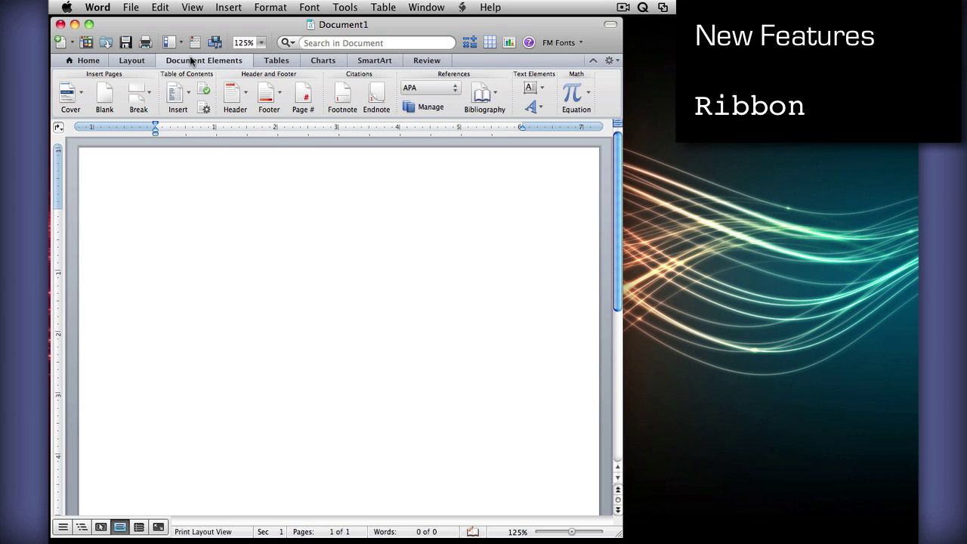
click(274, 60)
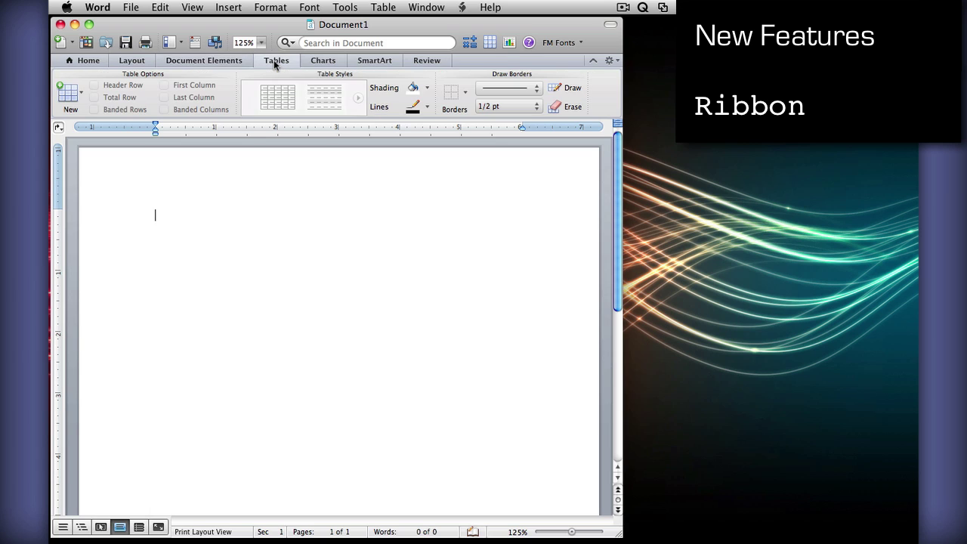
click(314, 62)
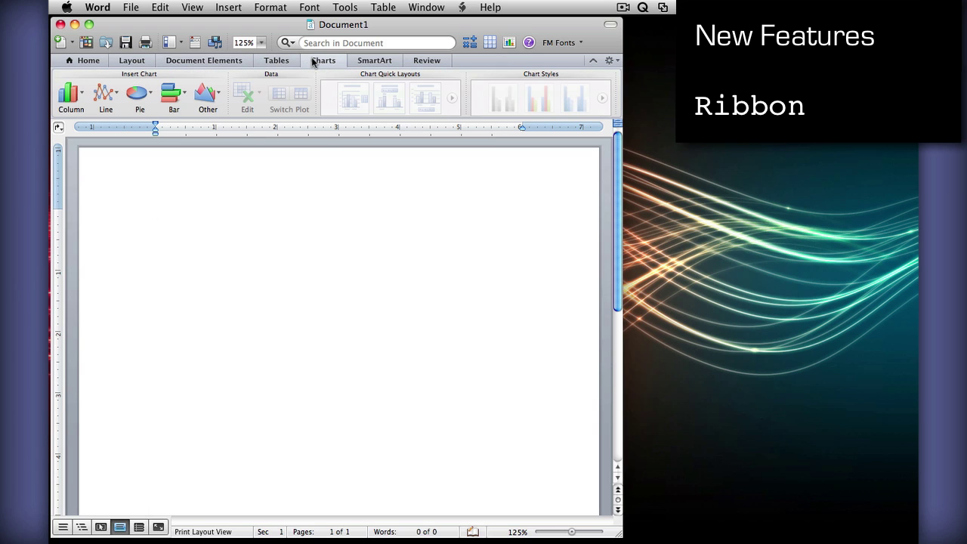
click(363, 60)
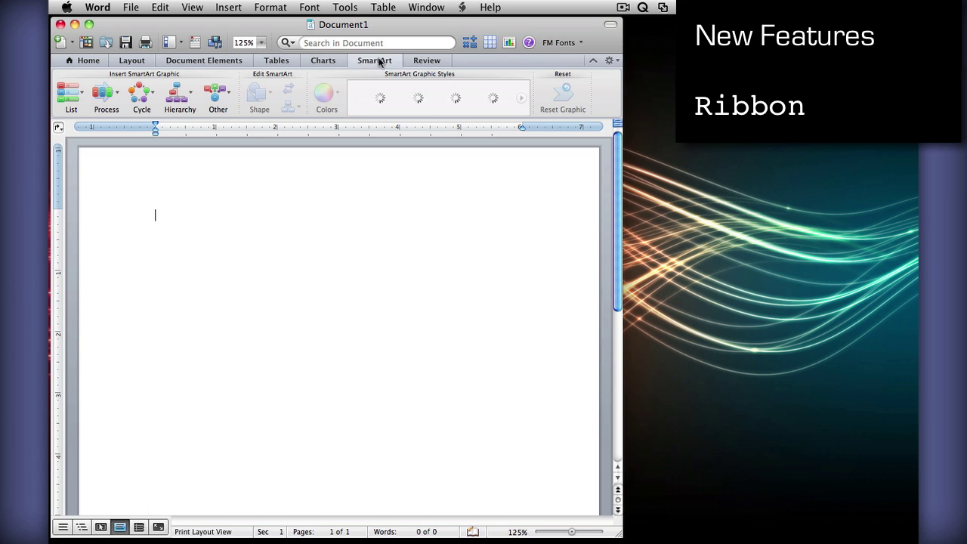
click(421, 61)
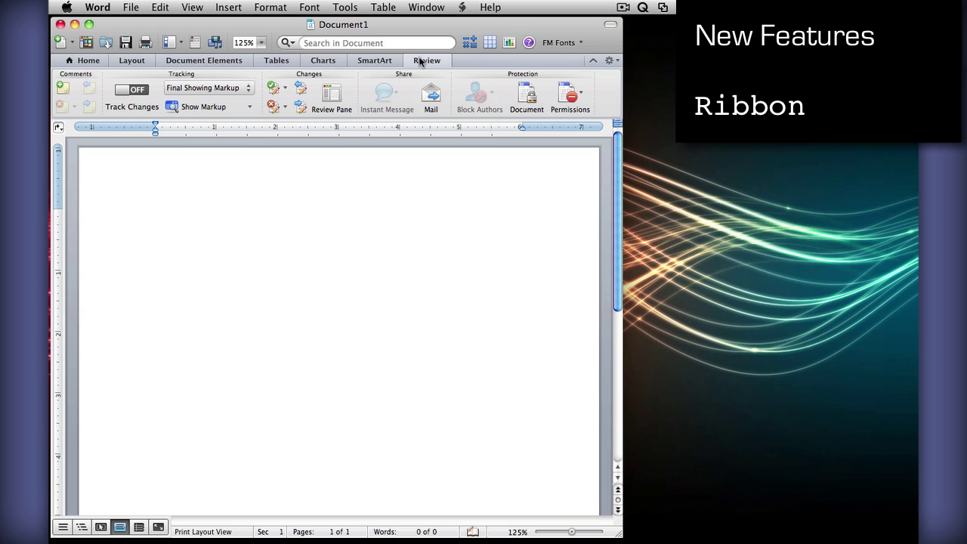
click(82, 62)
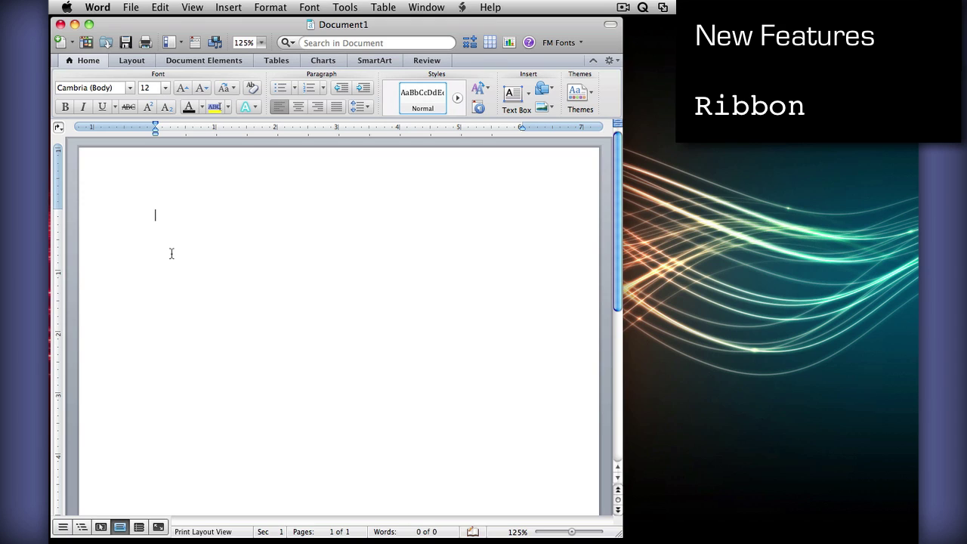
click(160, 527)
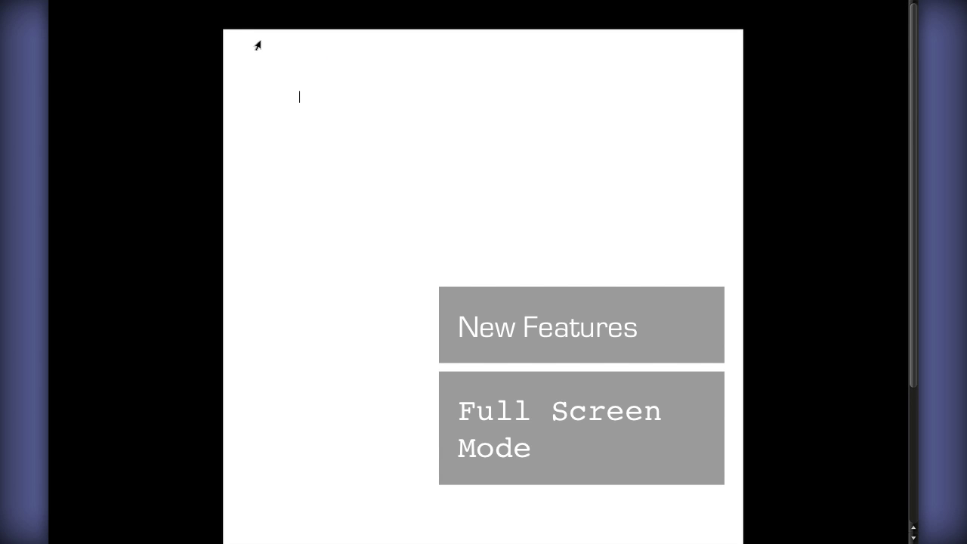
click(208, 12)
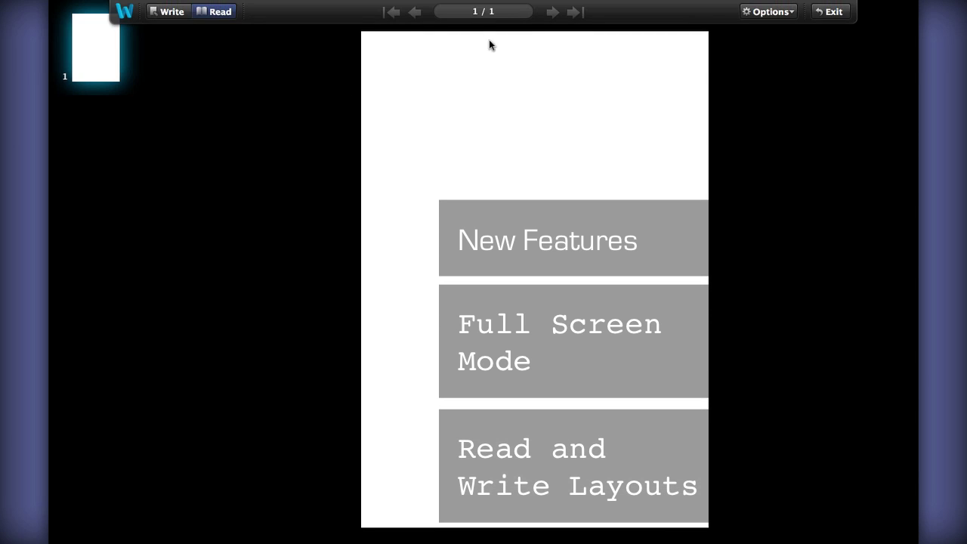
mouse_move(443, 2)
click(826, 12)
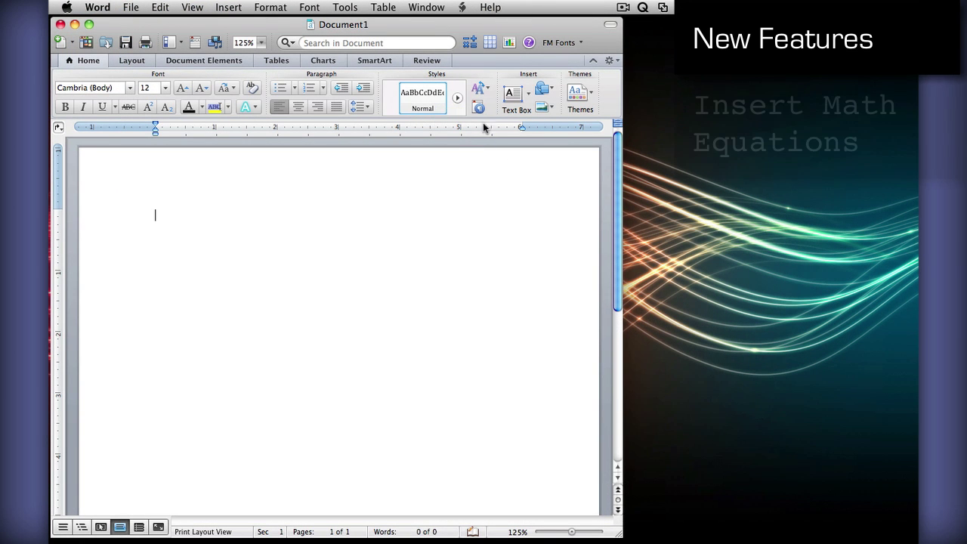
- Insert a new blank equation from the Document Elements tab's Equation button
click(467, 43)
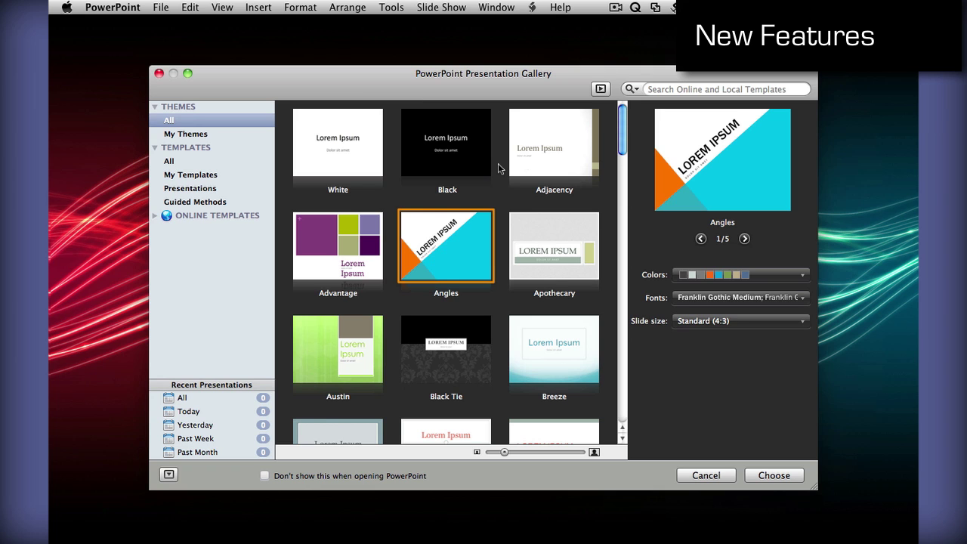
- Preview the Angles theme's sample slides and create the presentation from Angles
scroll(498, 168, down, 10)
scroll(498, 168, up, 2)
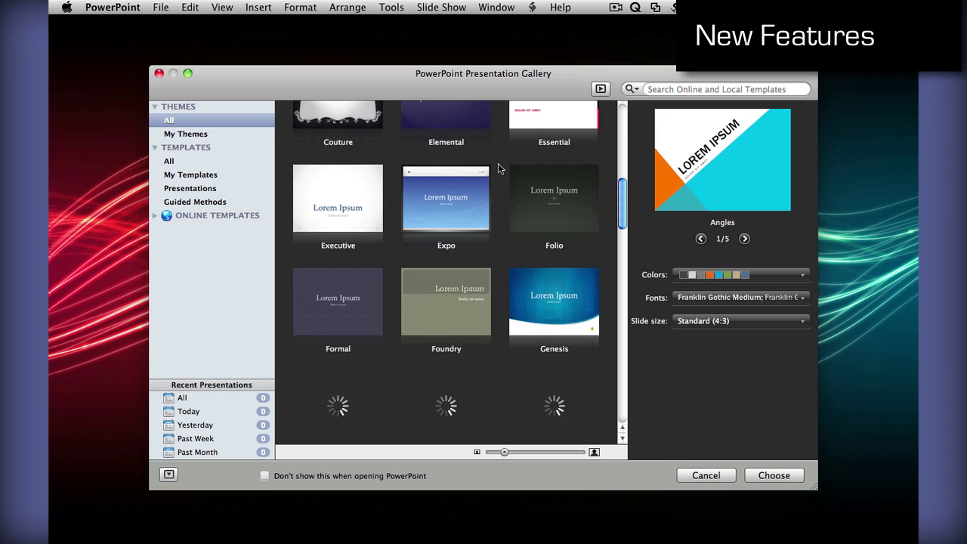
scroll(498, 166, up, 8)
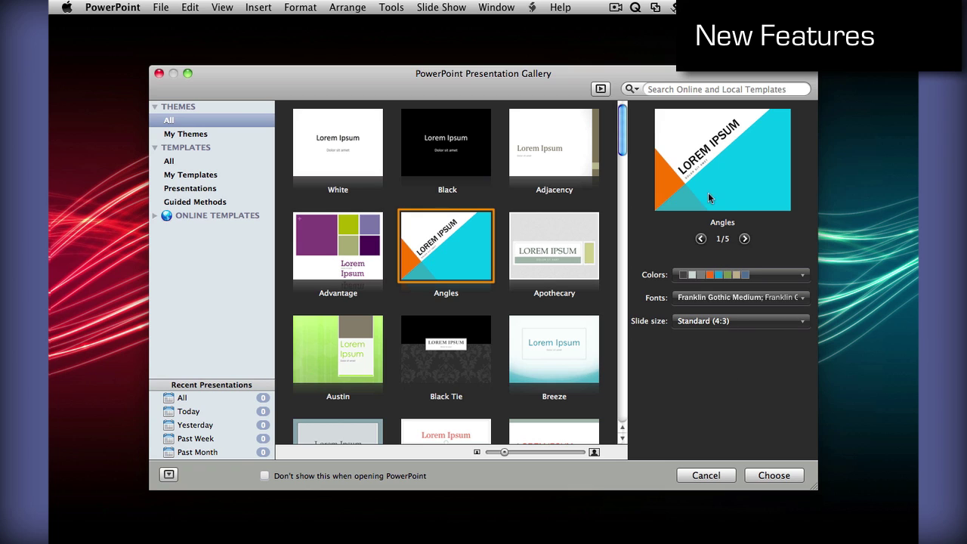
click(744, 239)
click(744, 238)
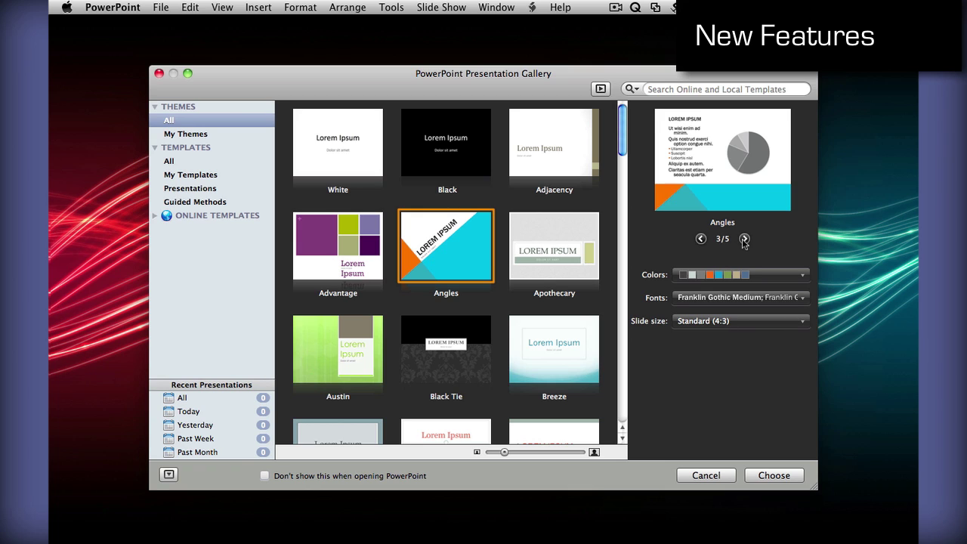
click(700, 239)
click(701, 239)
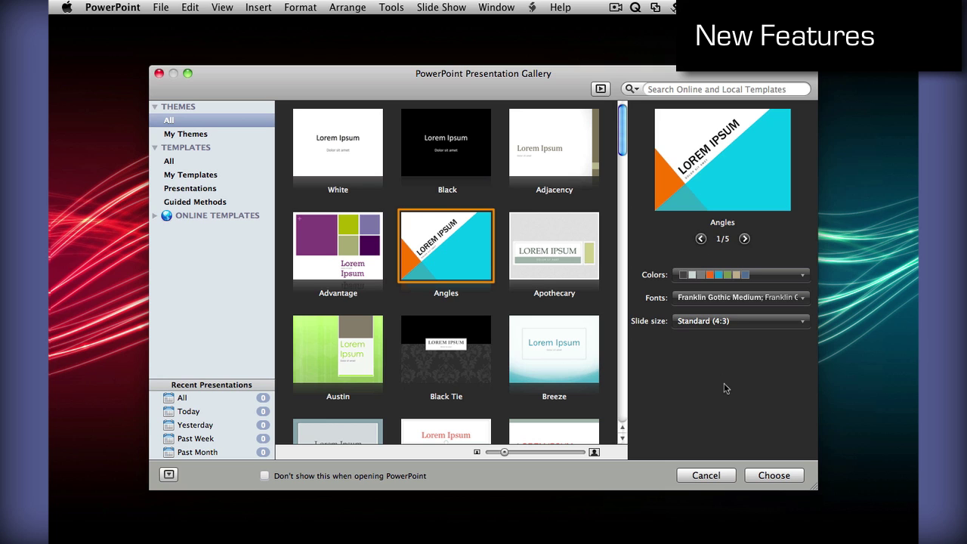
click(768, 475)
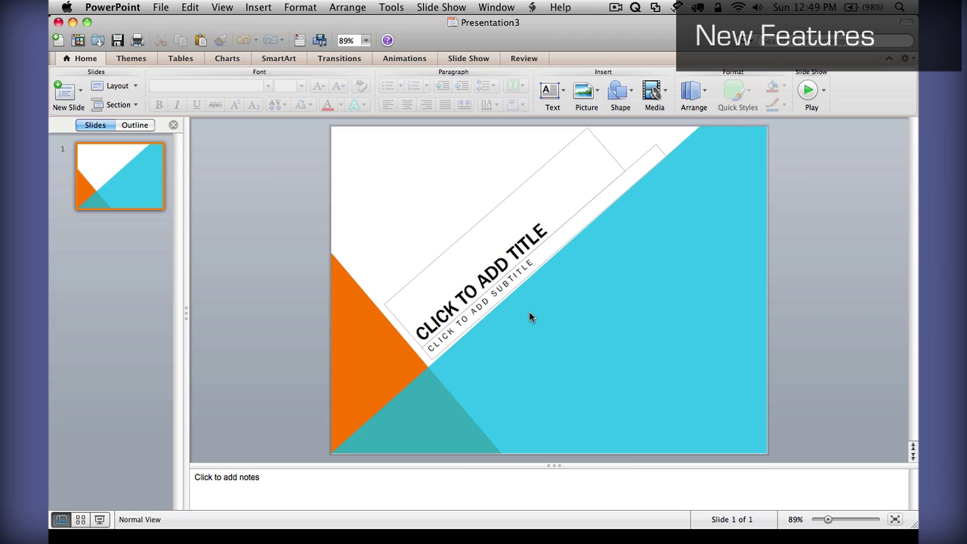
- Title the slide 'TESTING' and give it the subtitle 'NEW PP 2011'
click(499, 270)
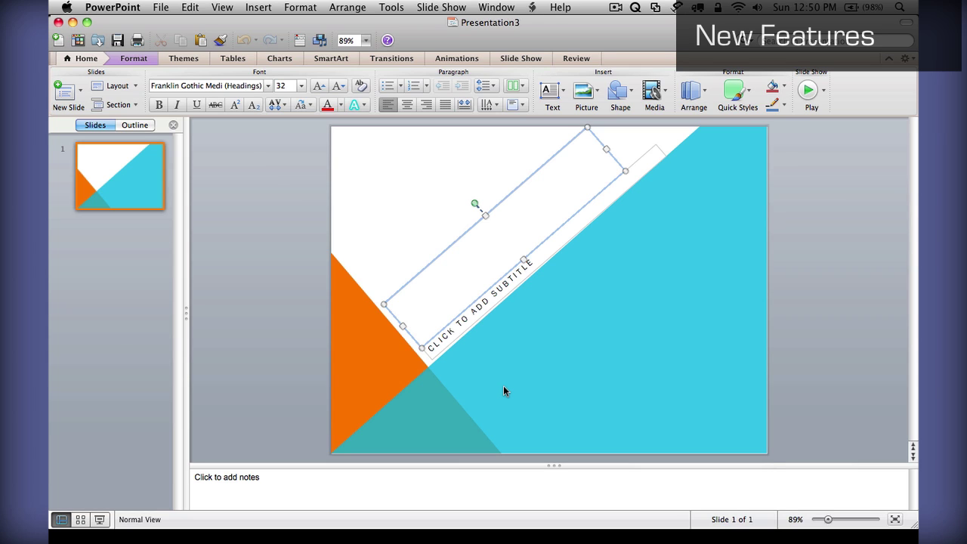
text(TESTING)
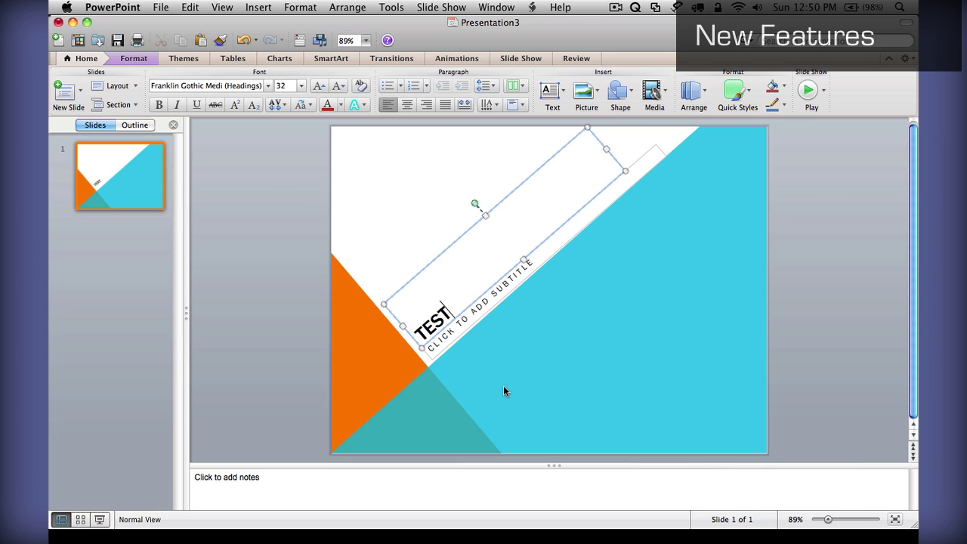
click(465, 322)
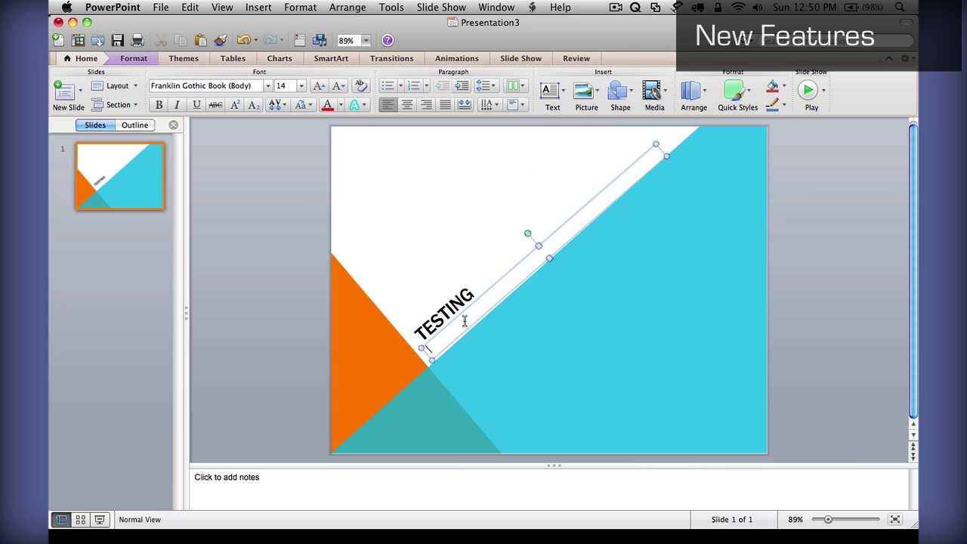
text(NEW)
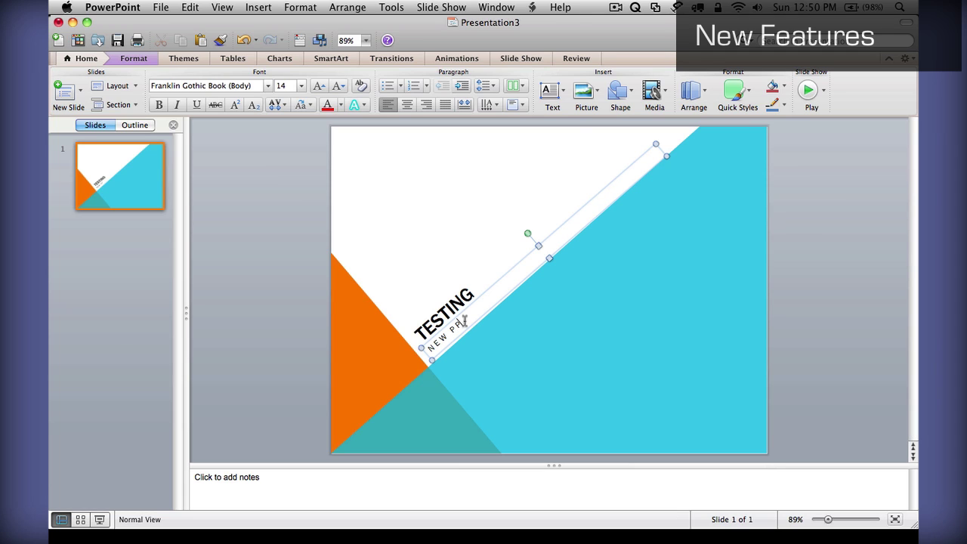
text( PP 2011)
click(672, 347)
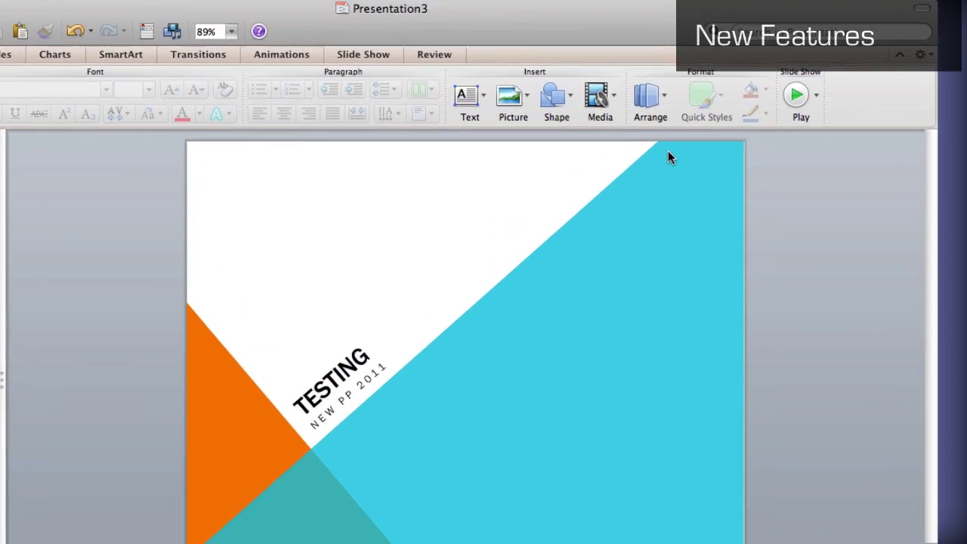
click(700, 93)
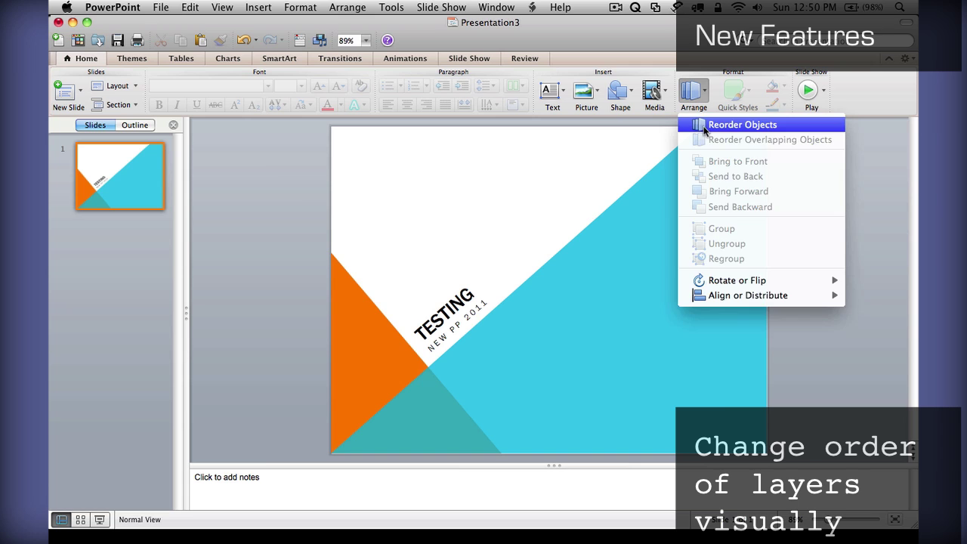
- Swap the stacking order of the title and subtitle layers with Reorder Objects
click(700, 130)
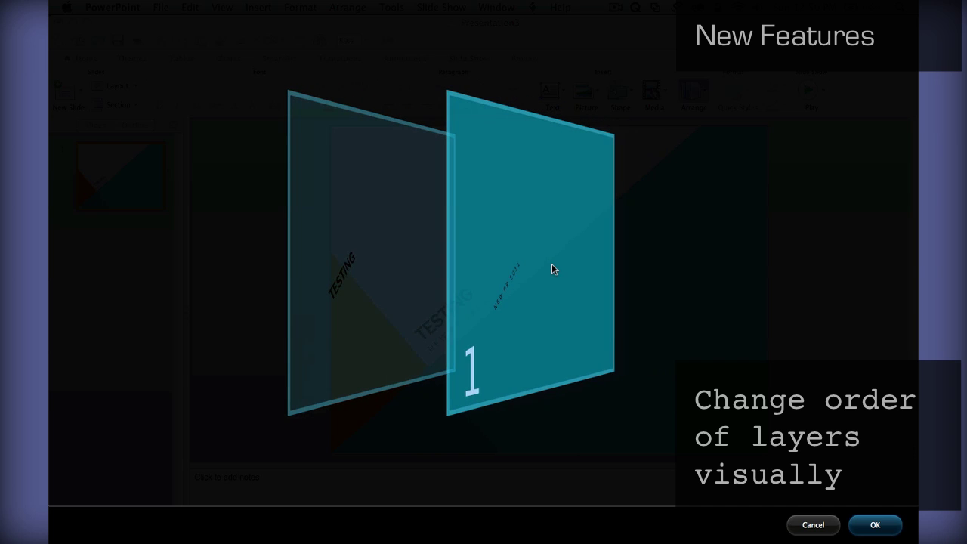
drag(552, 264, 375, 266)
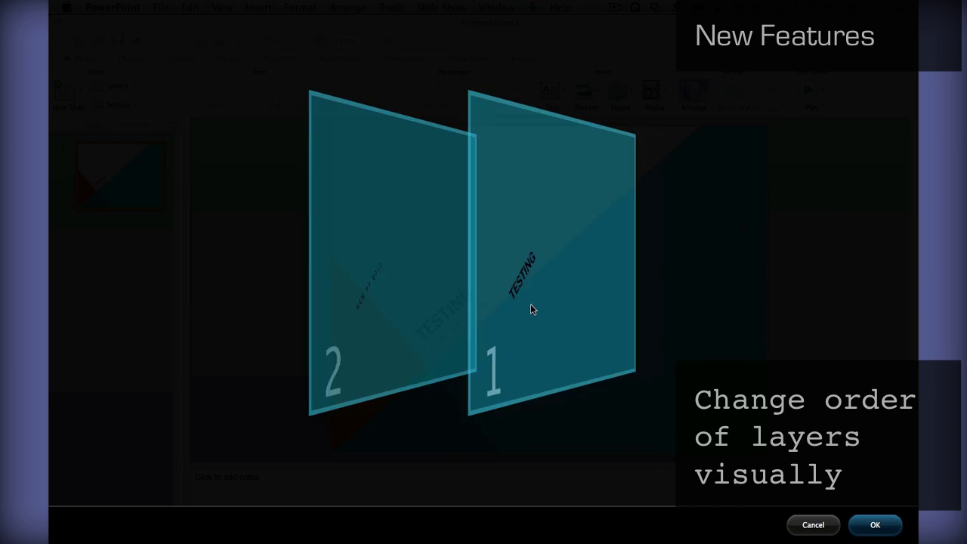
click(876, 526)
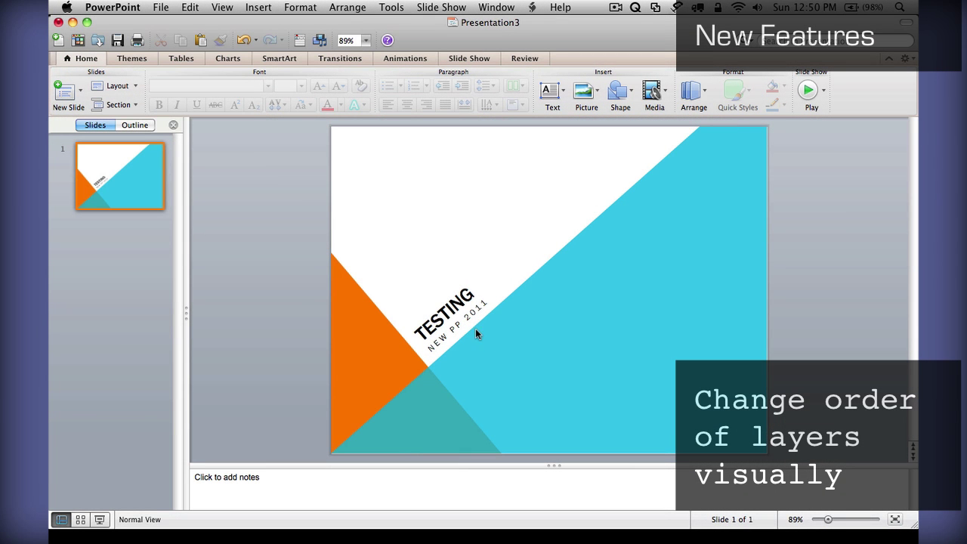
- Slide the subtitle box up the diagonal underneath TESTING
click(470, 315)
key(Escape)
click(485, 318)
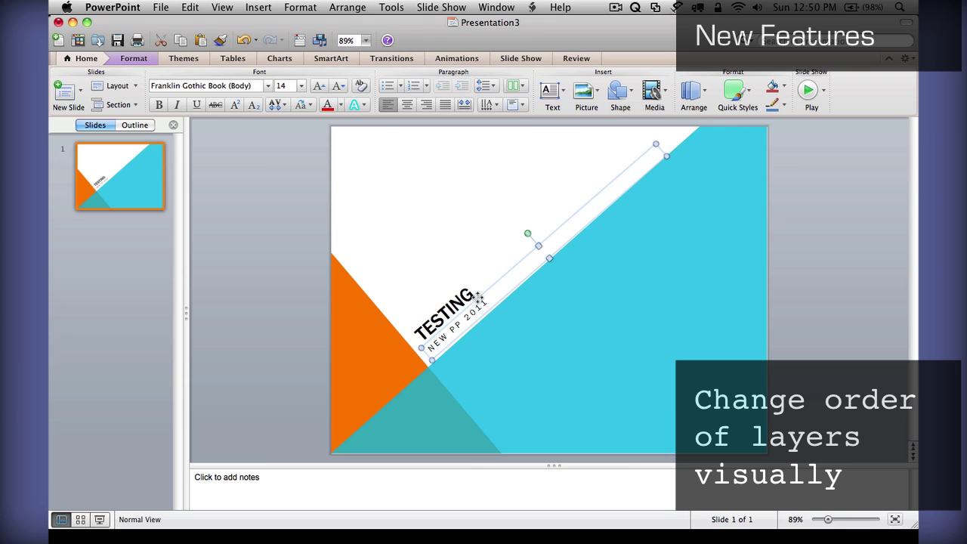
drag(478, 299, 461, 288)
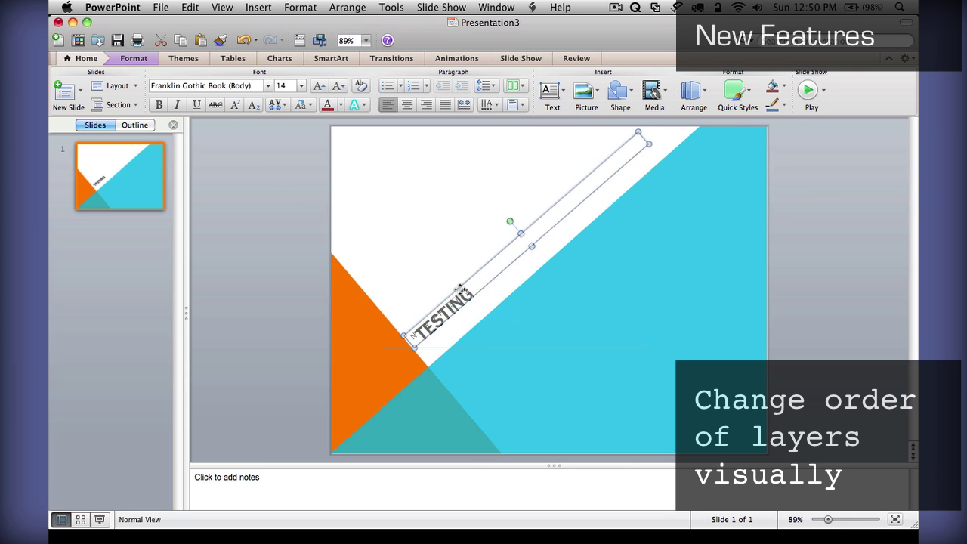
click(511, 316)
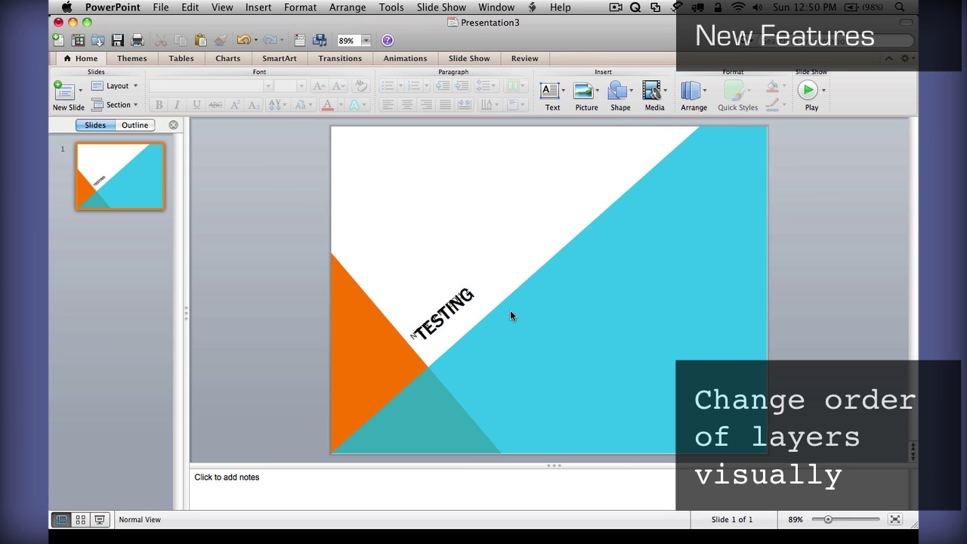
- Send the TESTING title box to the back
click(453, 305)
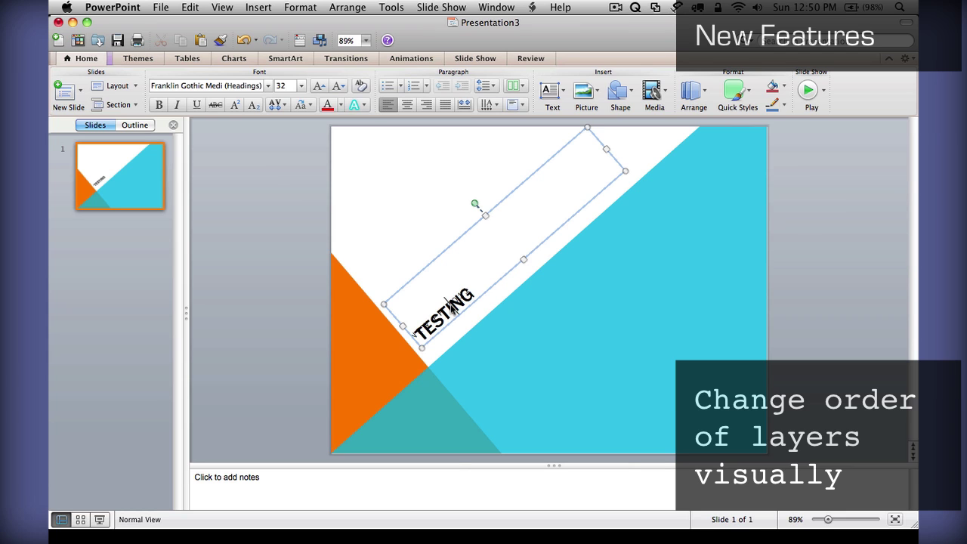
click(449, 323)
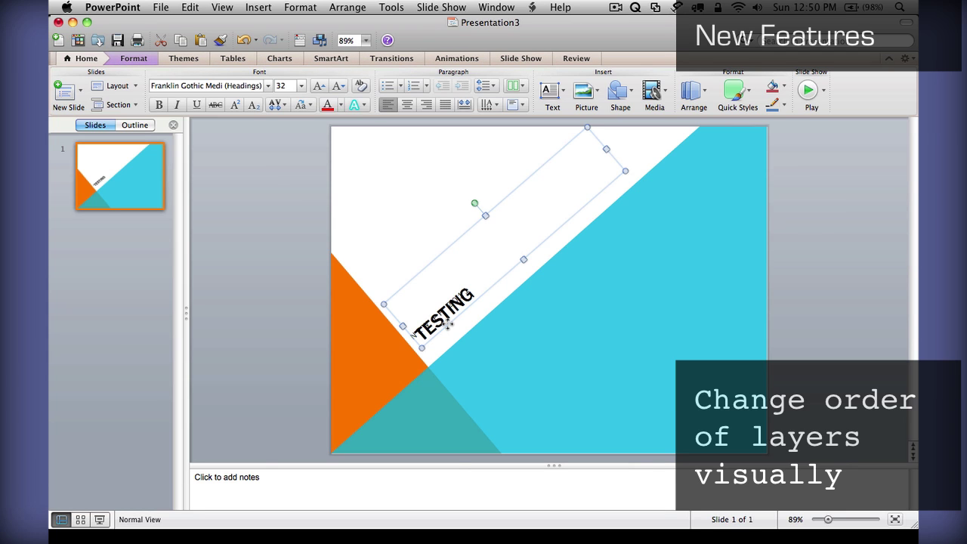
right_click(448, 324)
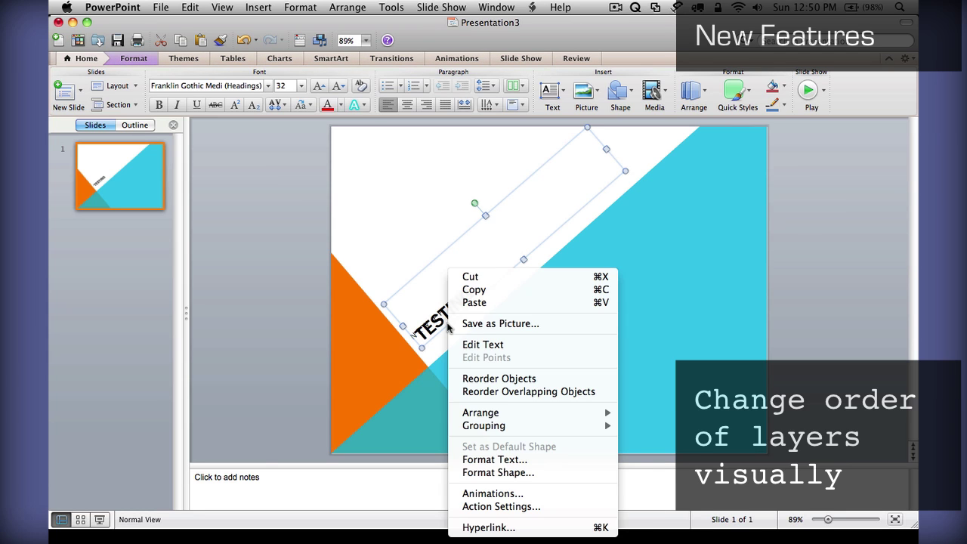
mouse_move(473, 415)
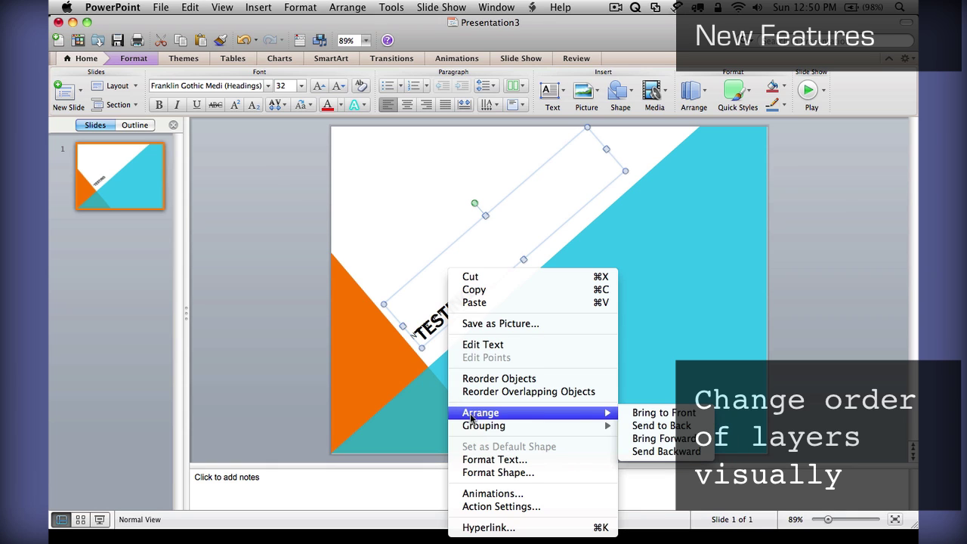
click(681, 425)
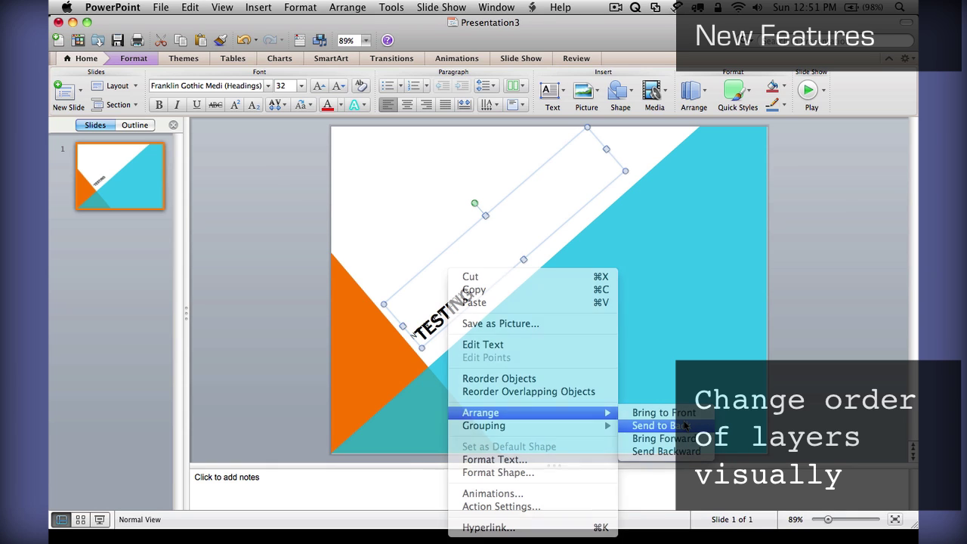
click(579, 332)
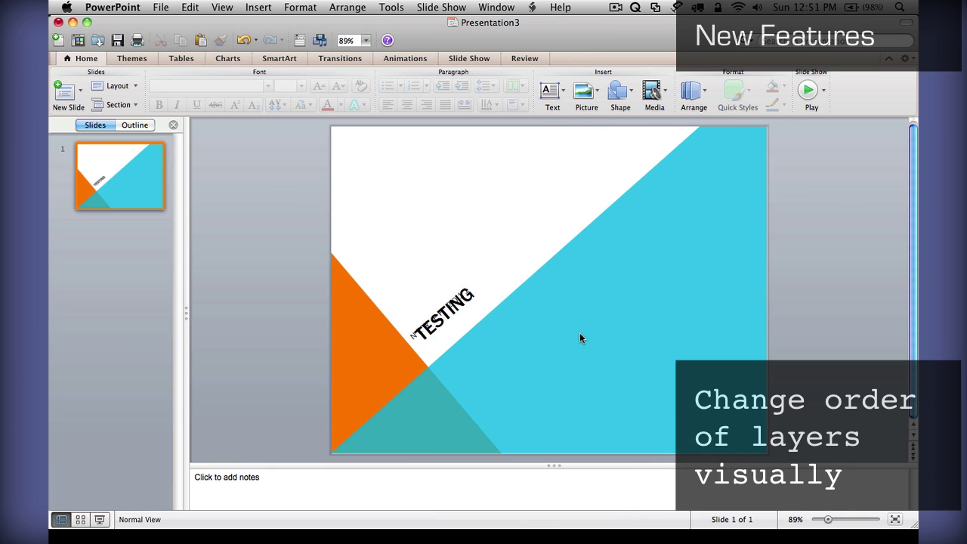
click(690, 95)
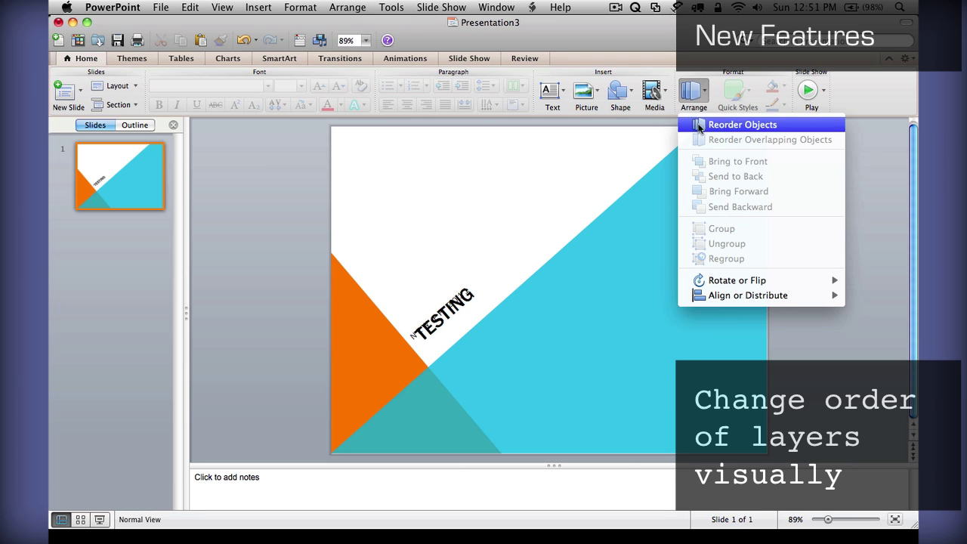
click(699, 96)
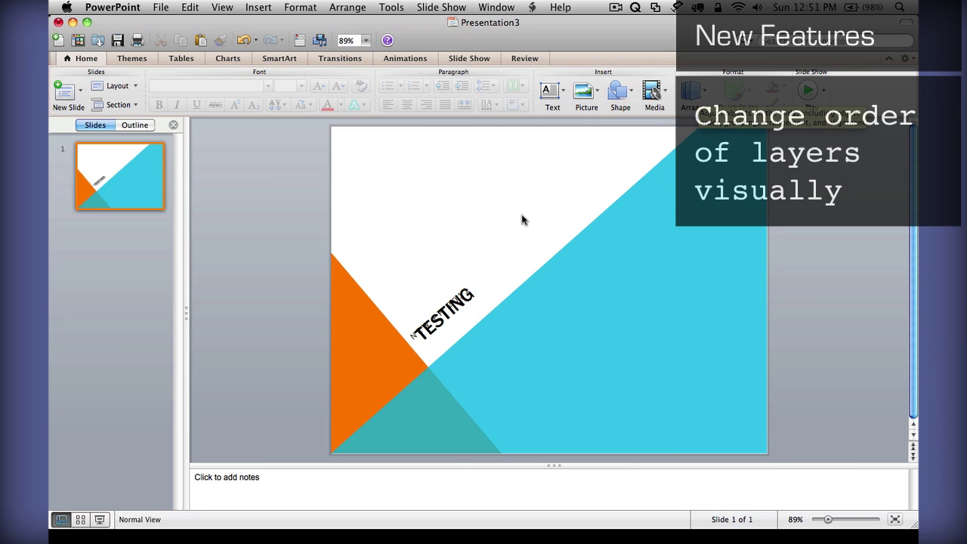
- Browse the full Transitions gallery, close it without applying one, and return to Home
click(349, 59)
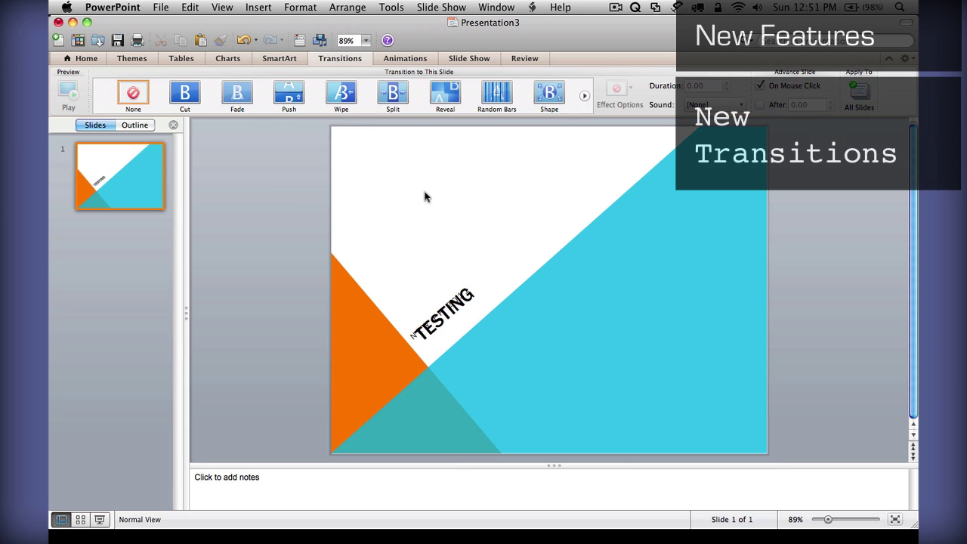
click(342, 119)
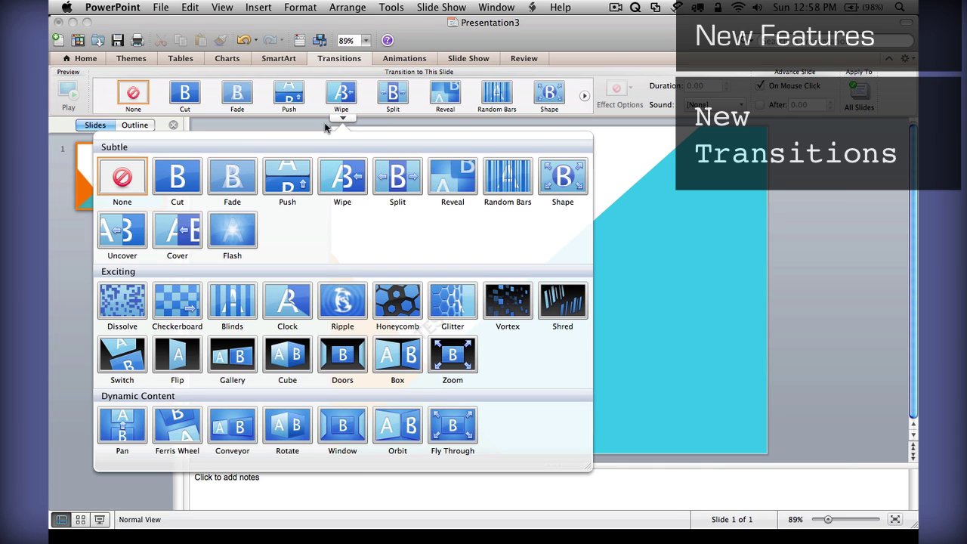
click(342, 119)
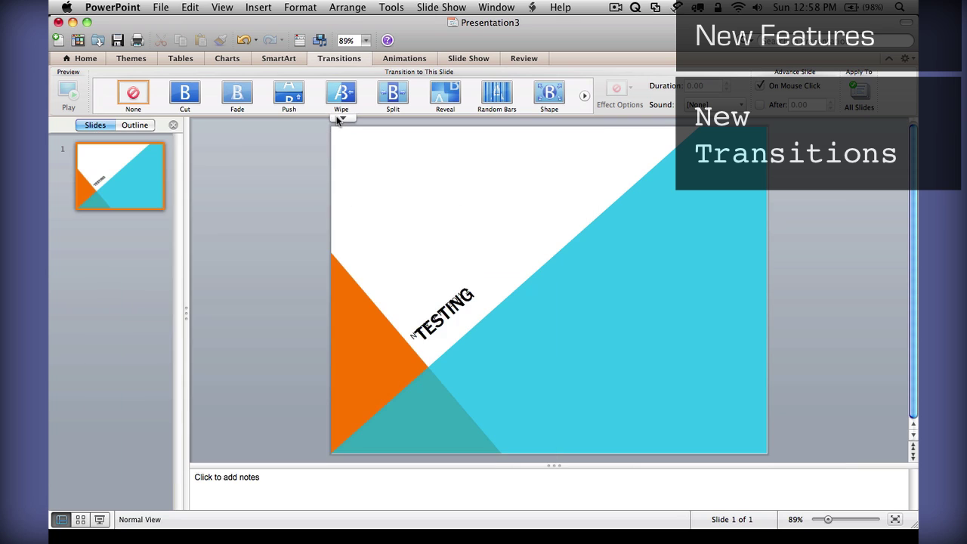
click(96, 60)
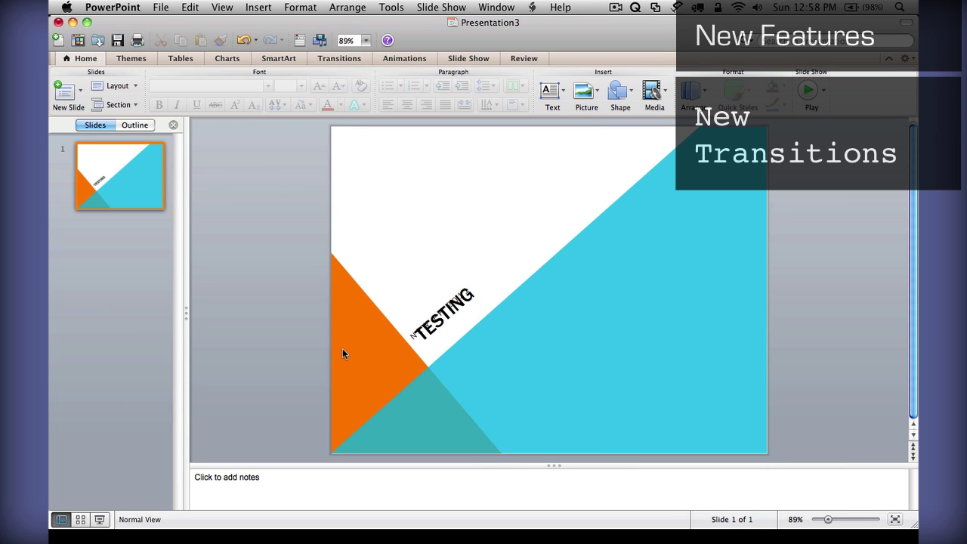
- Move TESTING down-right onto the blue area and select it to browse Text Effects styles
click(453, 311)
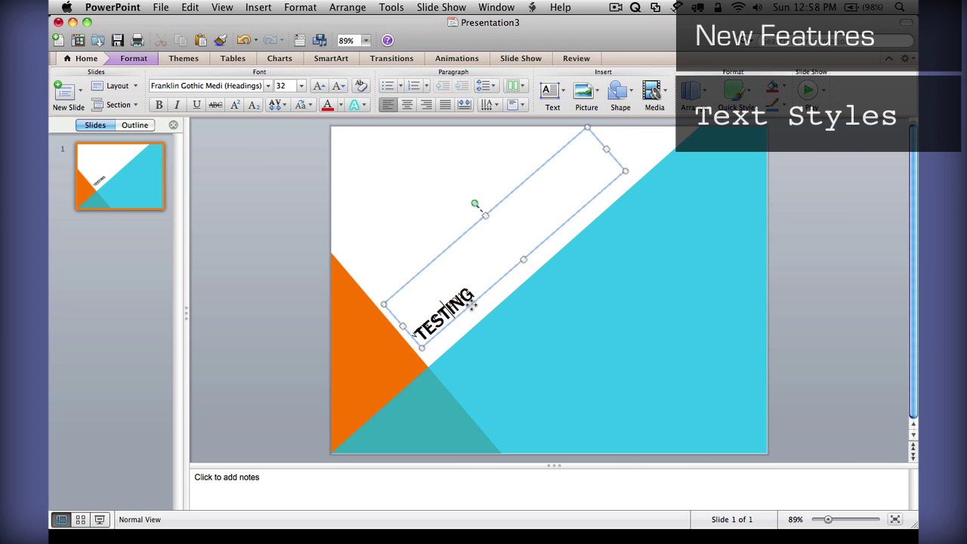
drag(472, 307, 520, 342)
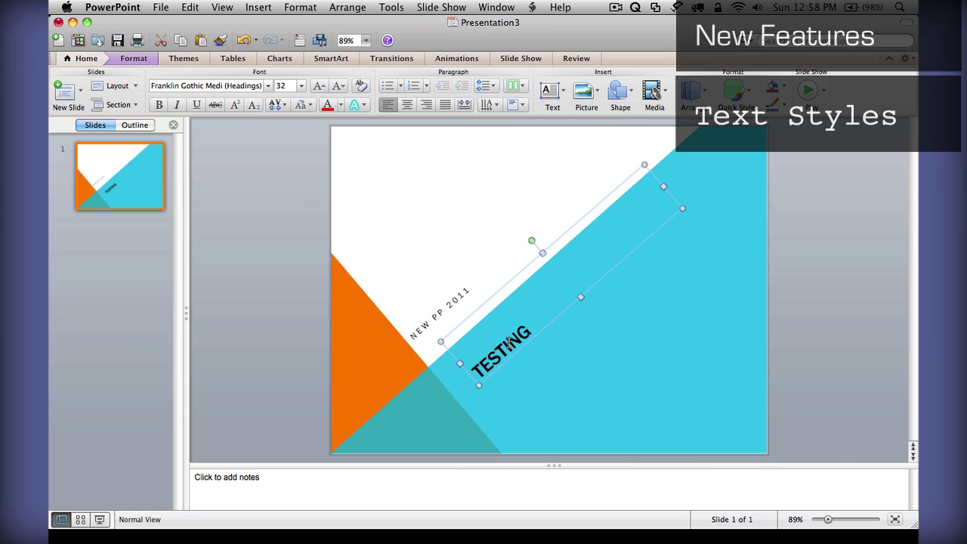
double_click(520, 342)
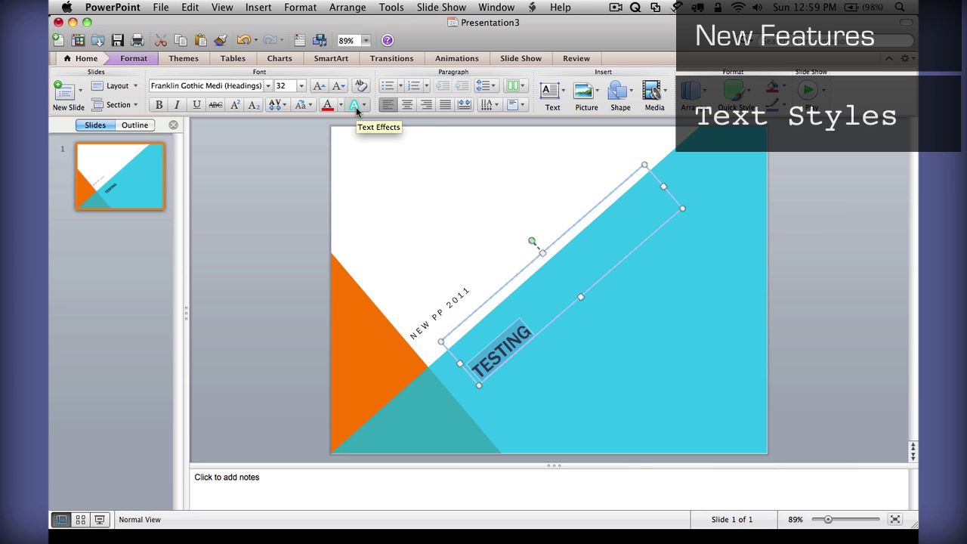
click(356, 107)
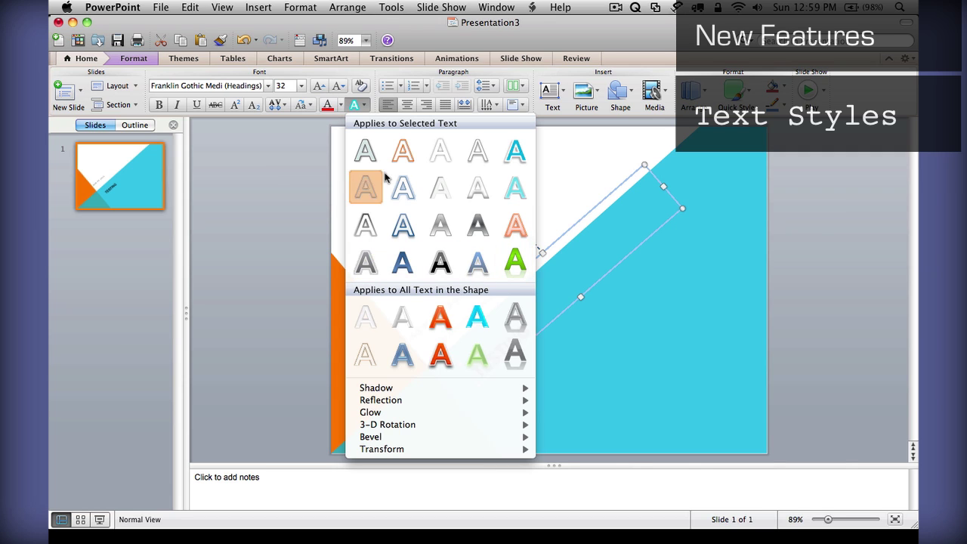
mouse_move(439, 391)
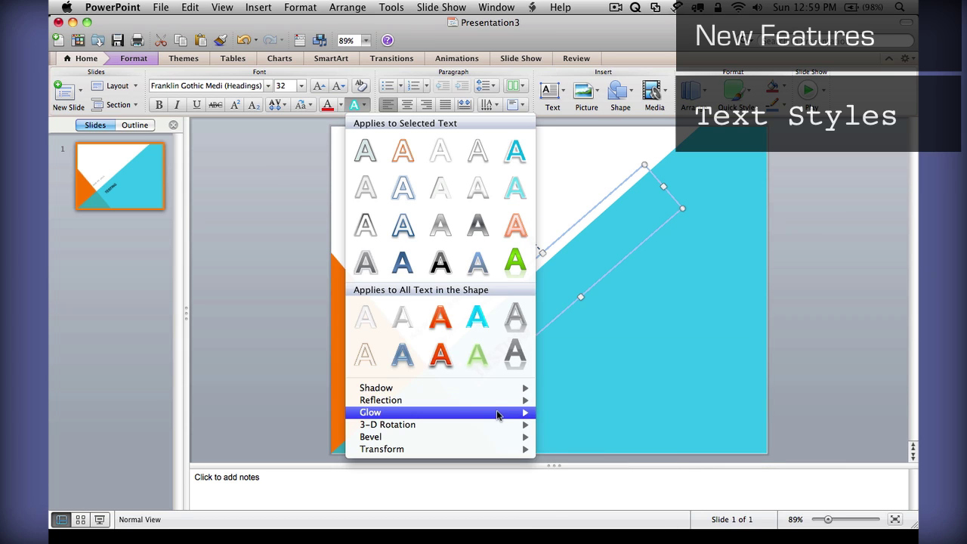
mouse_move(498, 442)
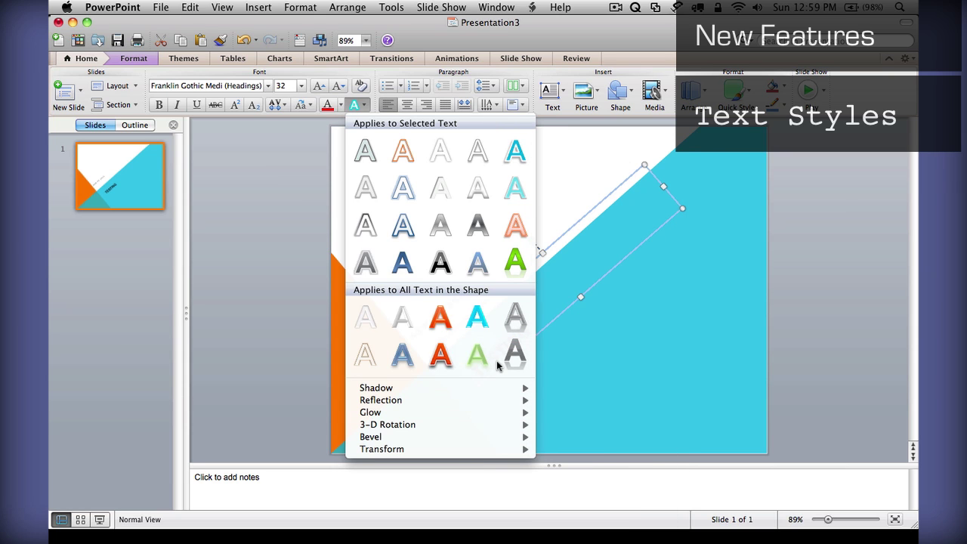
- Apply the outlined grey text effect to Testing and reselect the word
click(446, 272)
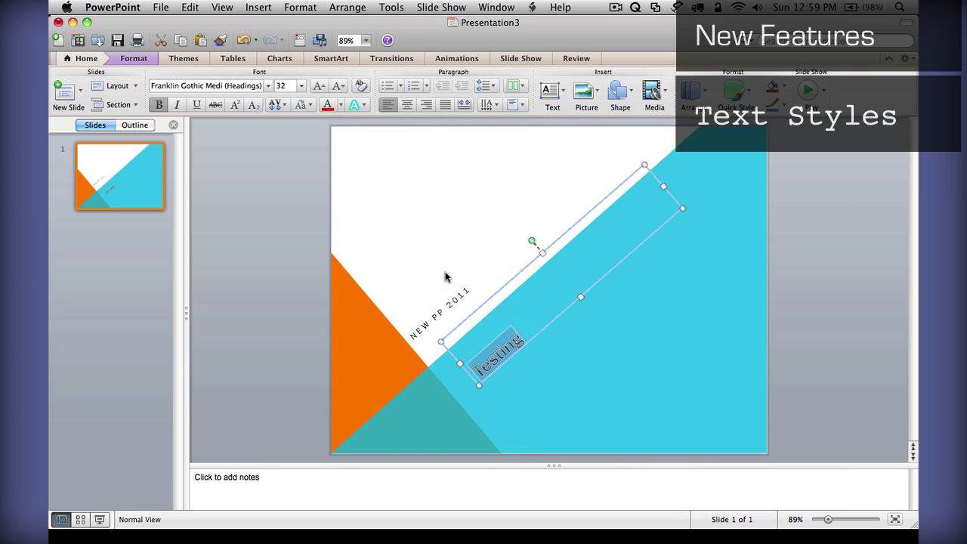
click(522, 335)
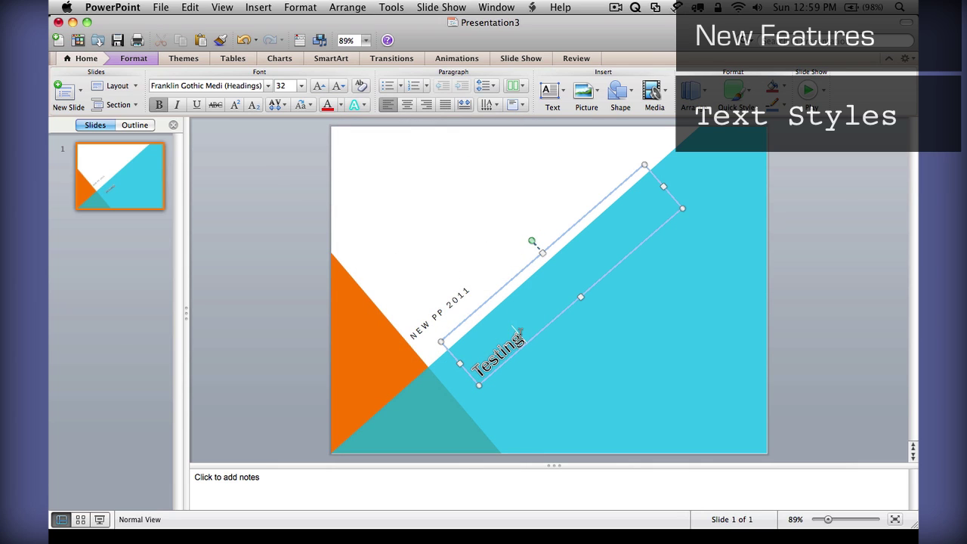
drag(520, 333, 476, 370)
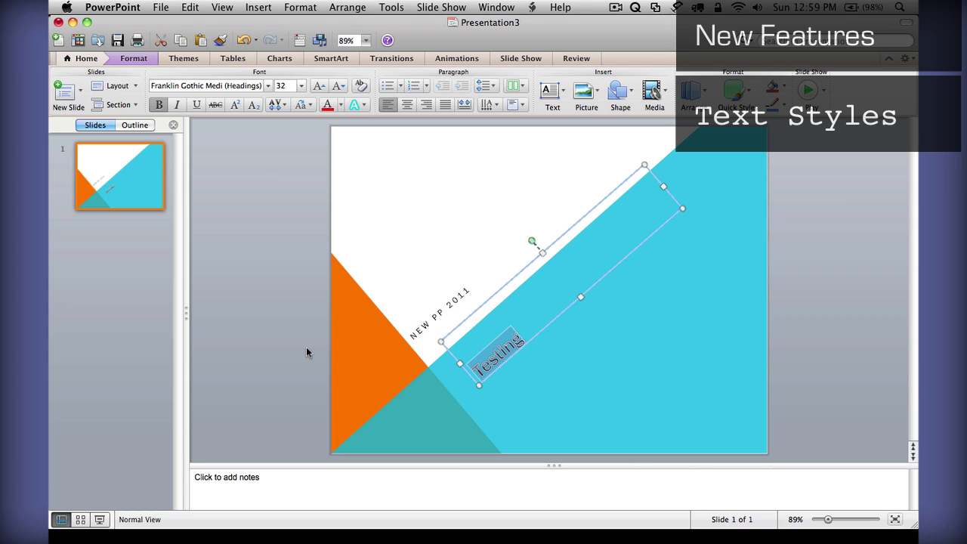
- Set the Testing text to 80 pt font size
click(302, 87)
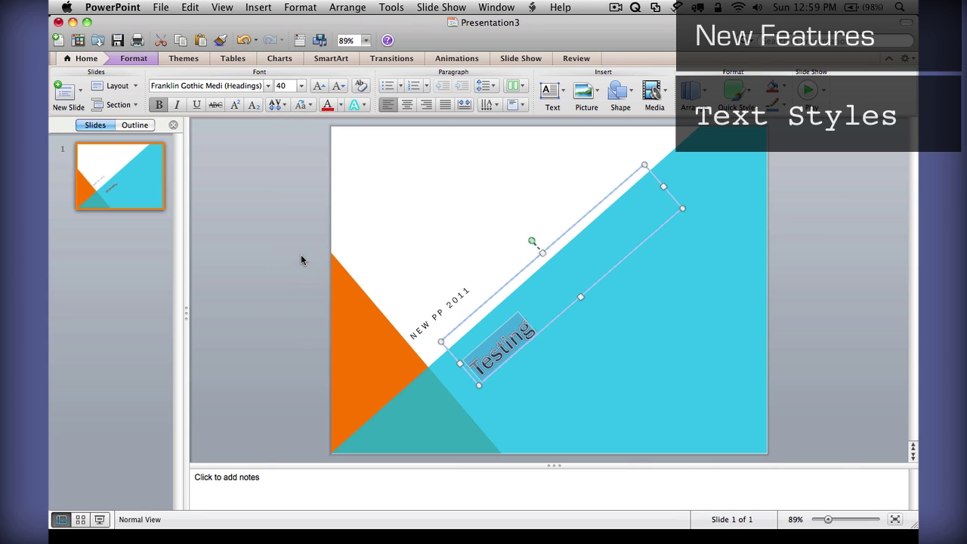
click(301, 85)
click(294, 330)
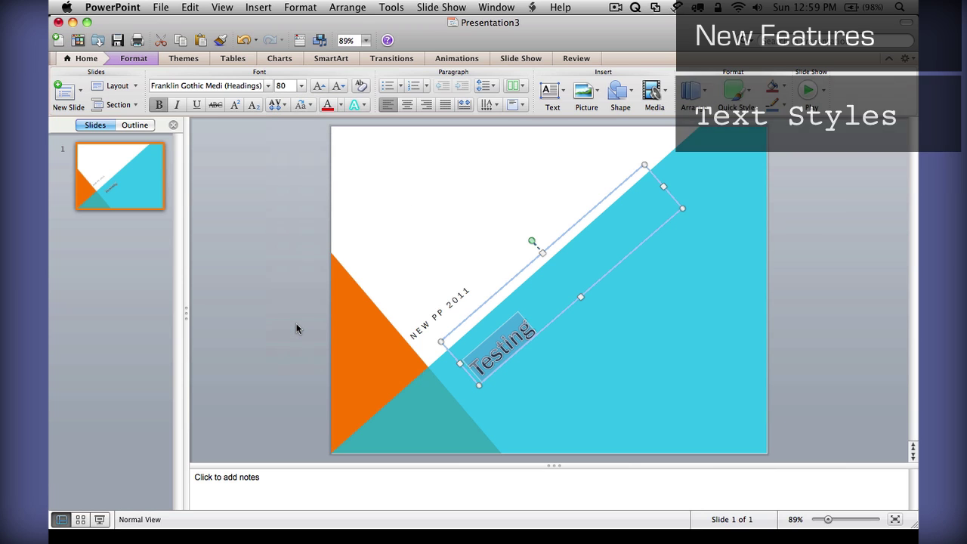
click(594, 388)
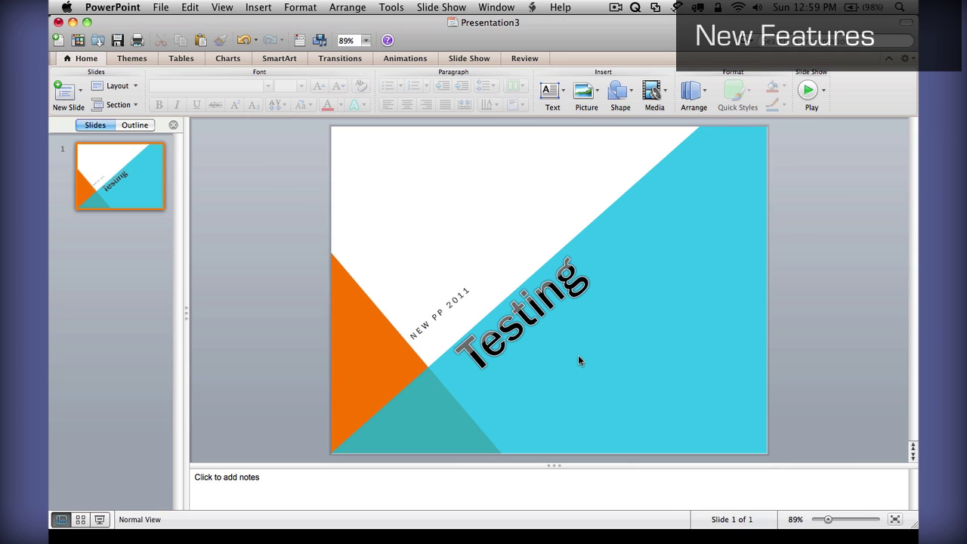
click(809, 92)
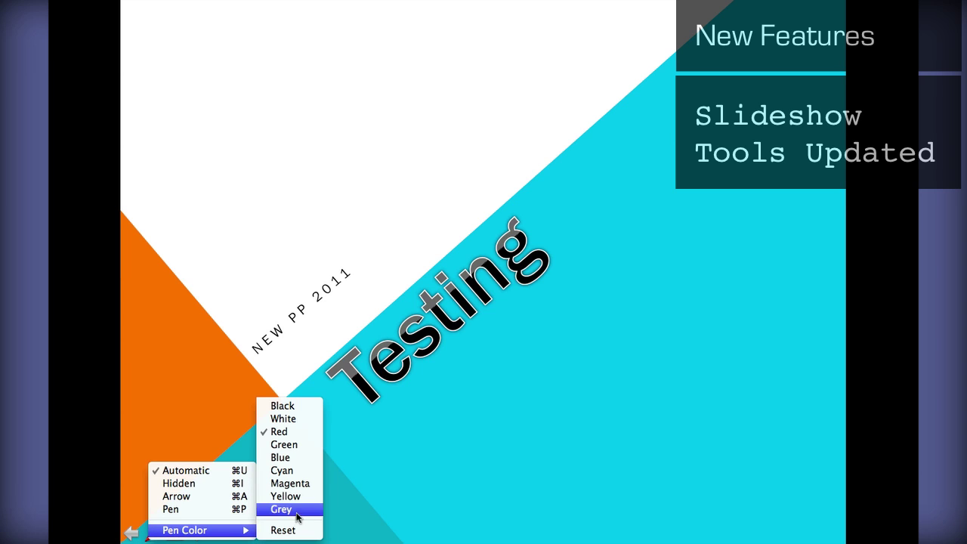
click(283, 458)
drag(234, 326, 573, 162)
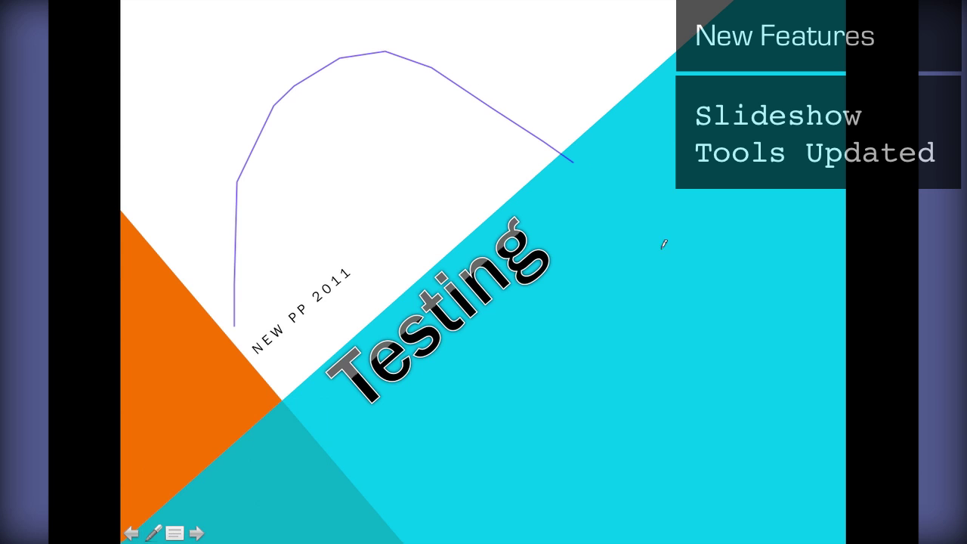
mouse_move(663, 243)
mouse_down()
mouse_move(287, 210)
mouse_move(160, 321)
mouse_move(571, 437)
mouse_up()
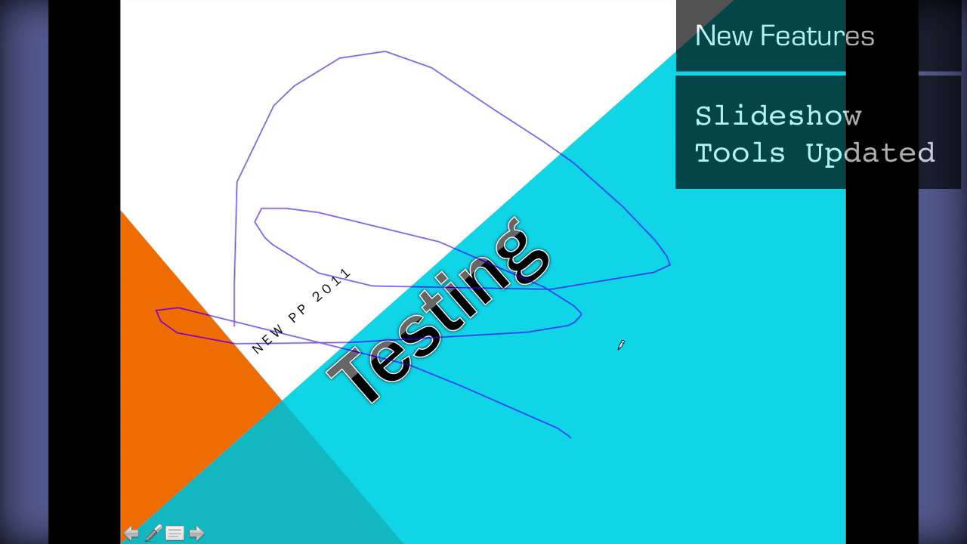
mouse_move(620, 343)
mouse_down()
mouse_move(696, 346)
mouse_move(597, 376)
mouse_up()
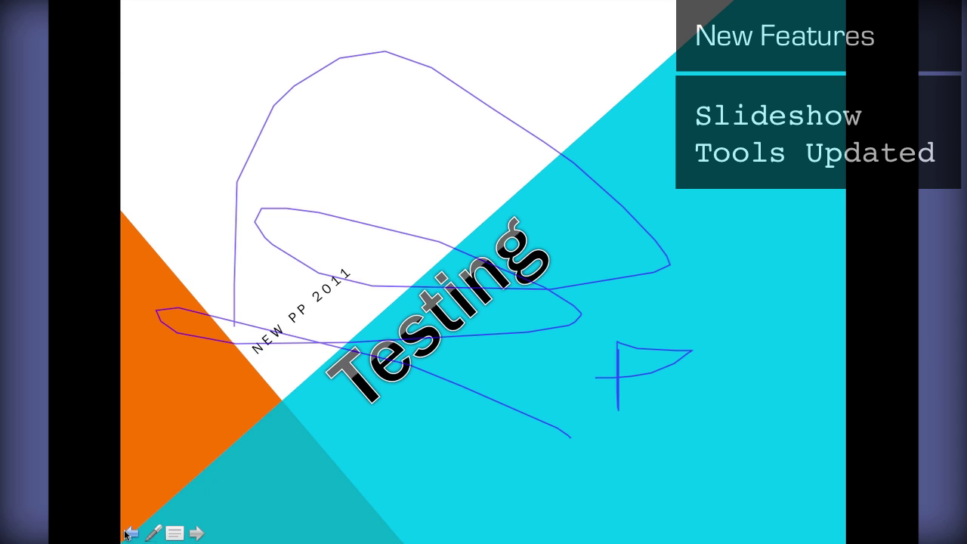
click(177, 533)
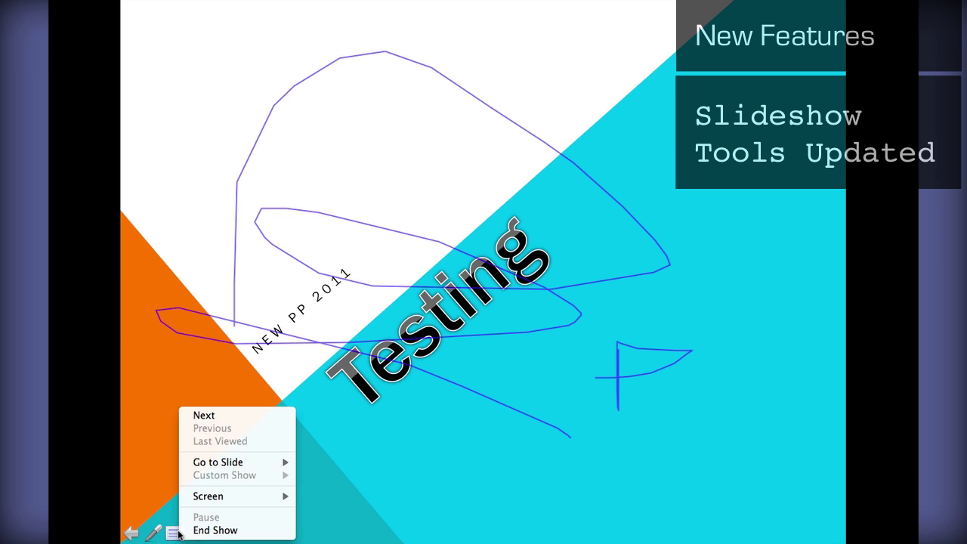
click(199, 530)
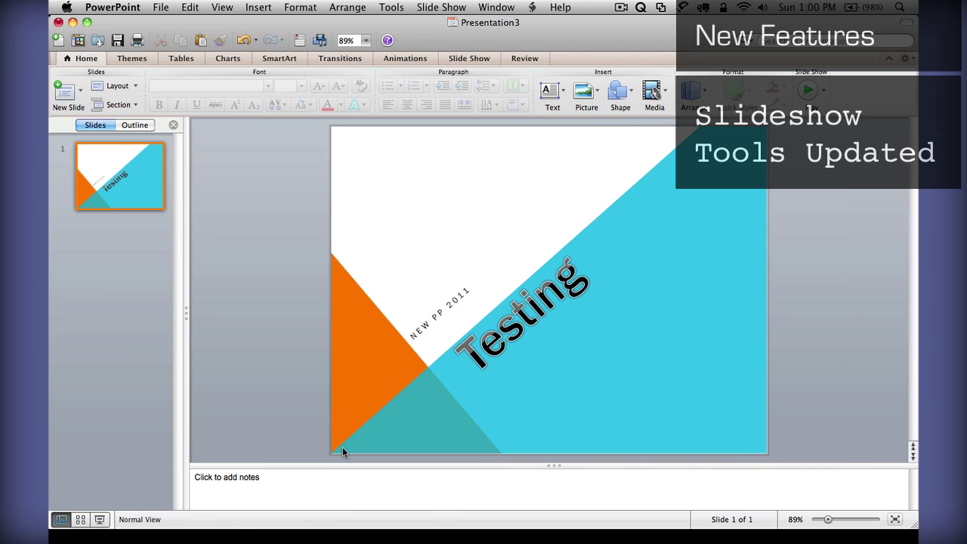